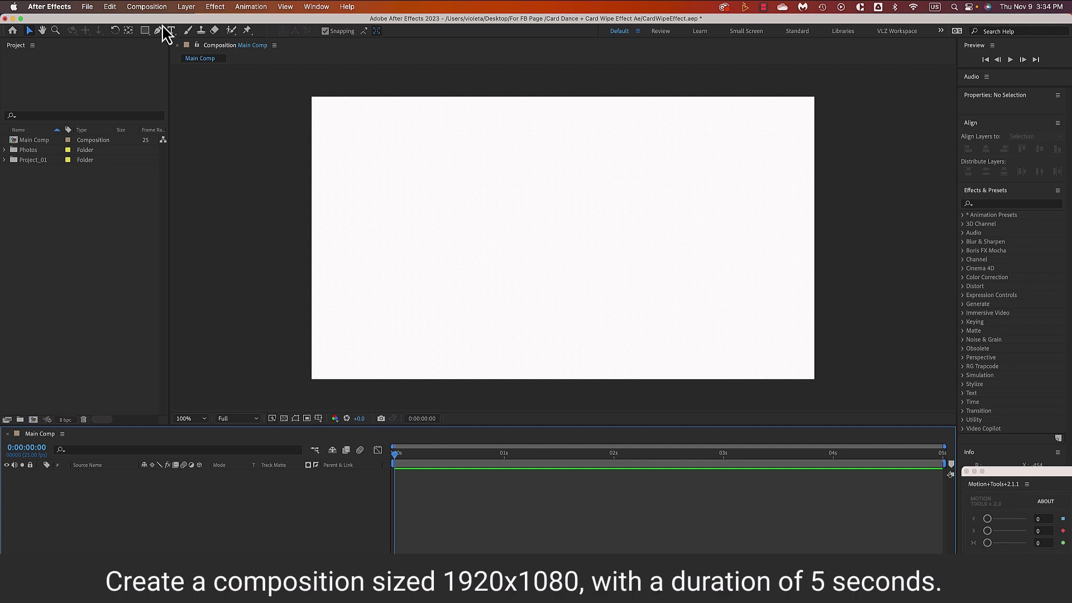
Confirm Main Comp is 1920x1080 and 5 seconds, then add DSC_04.png from the Photos folder
left_click(146, 6)
left_click(162, 40)
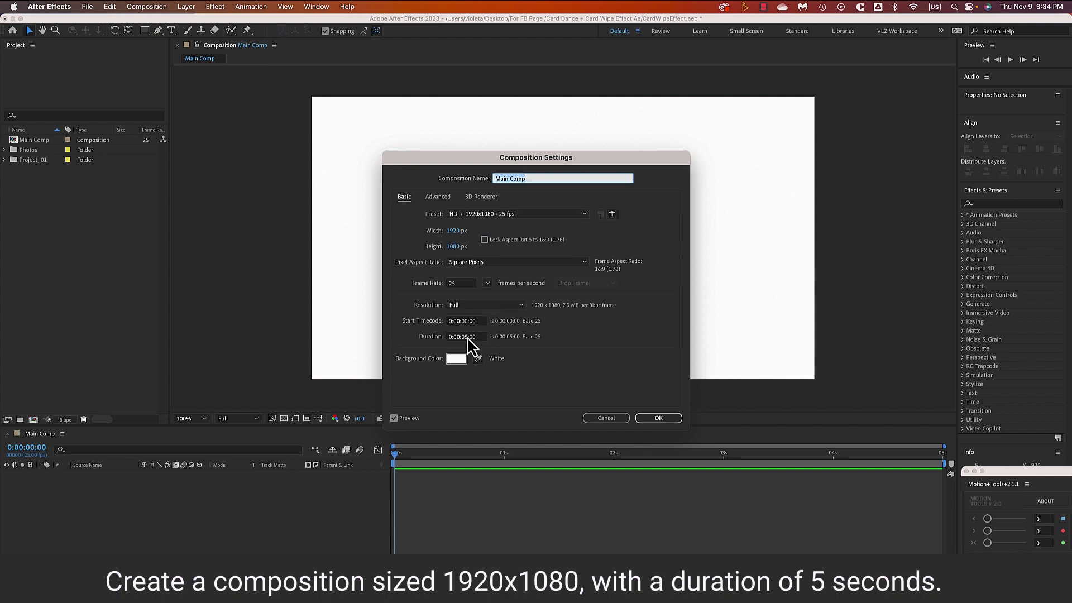
left_click(647, 419)
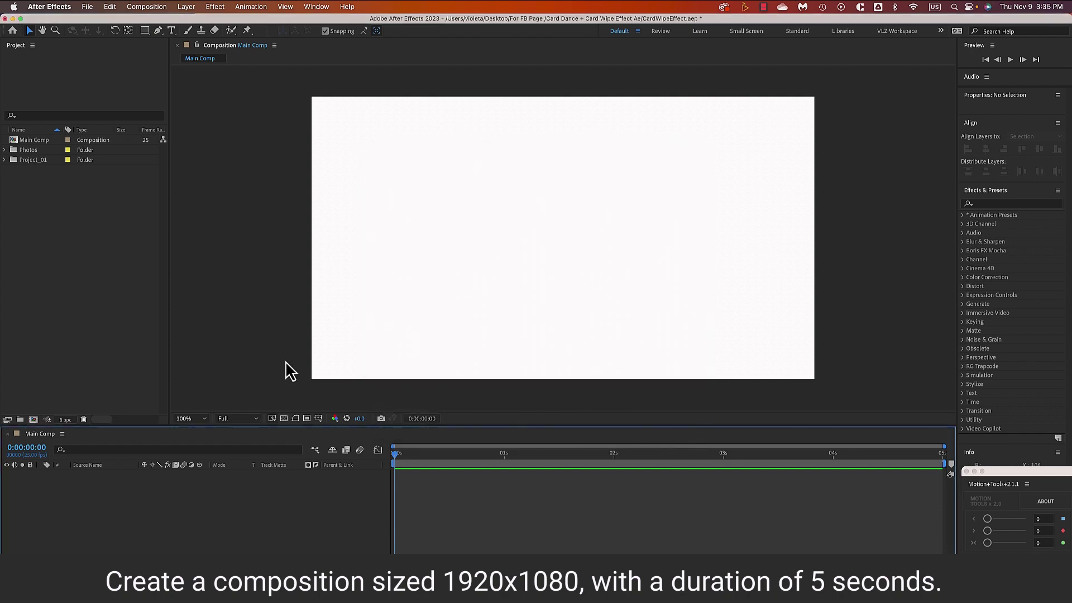
left_click(5, 150)
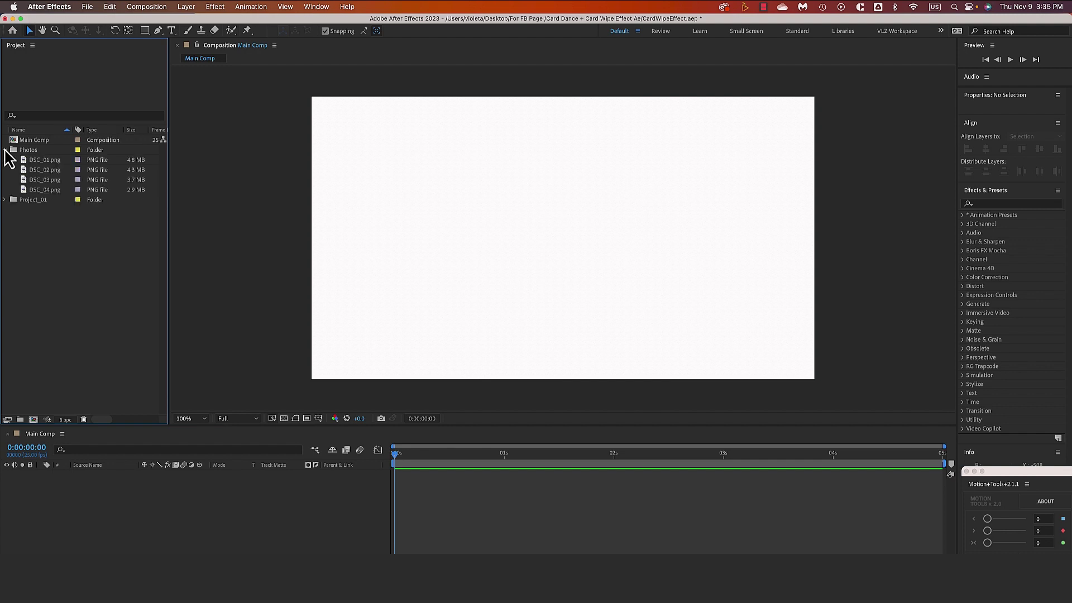
left_click_drag(44, 190, 106, 485)
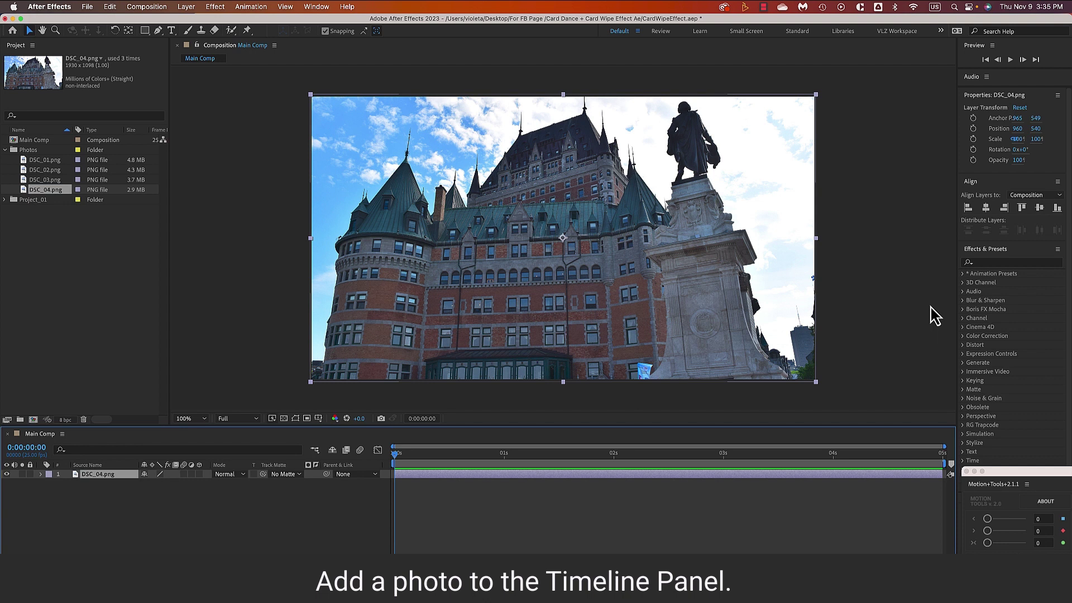
Search 'Card', apply Card Wipe to DSC_04.png, and scrub Transition Completion to preview
left_click(1013, 262)
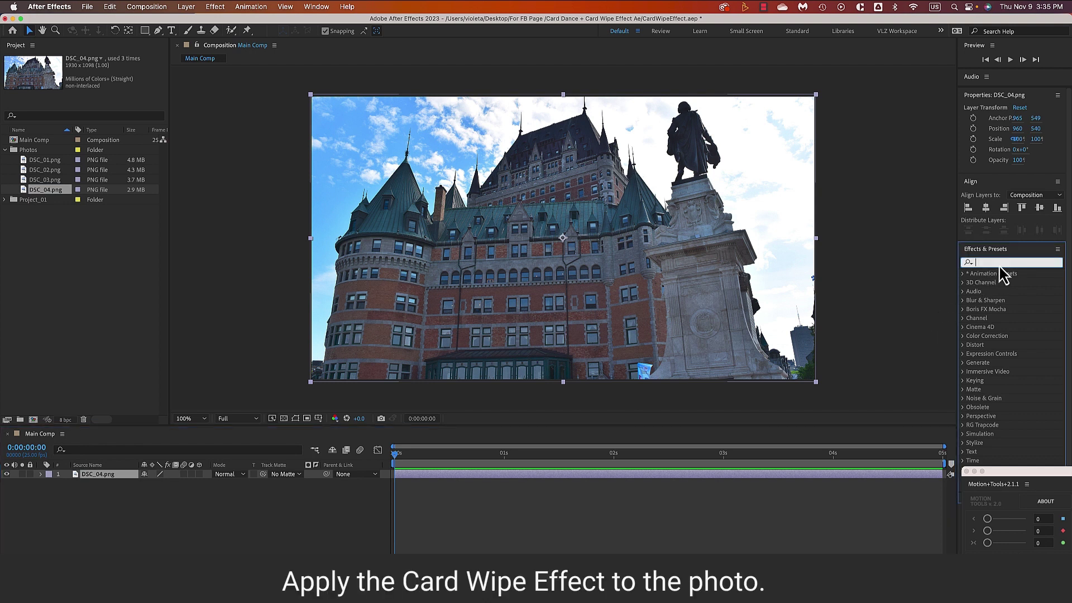
type("Card")
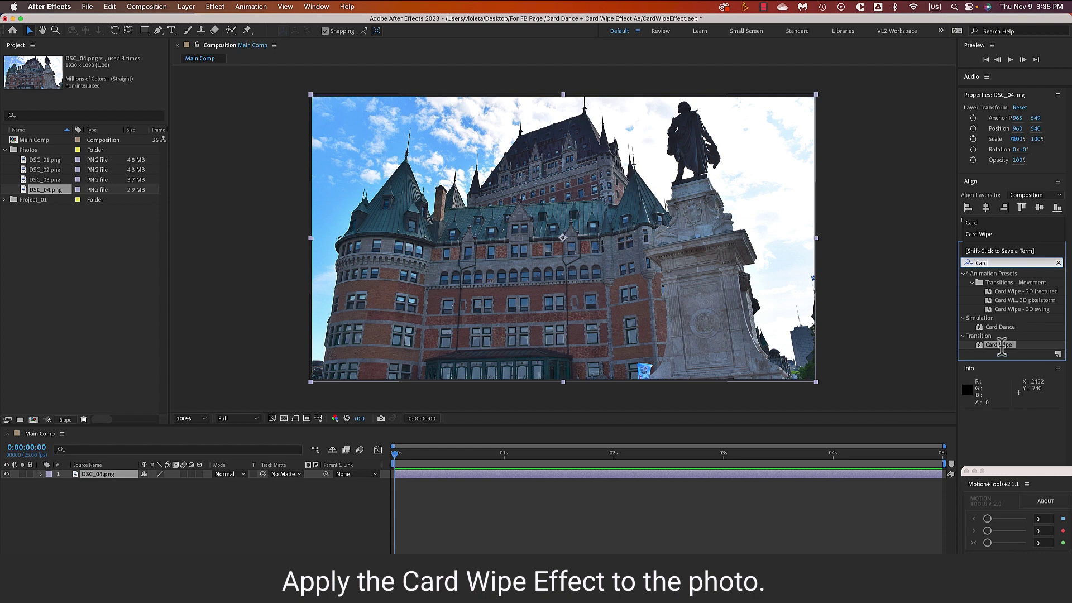
left_click_drag(1001, 344, 600, 289)
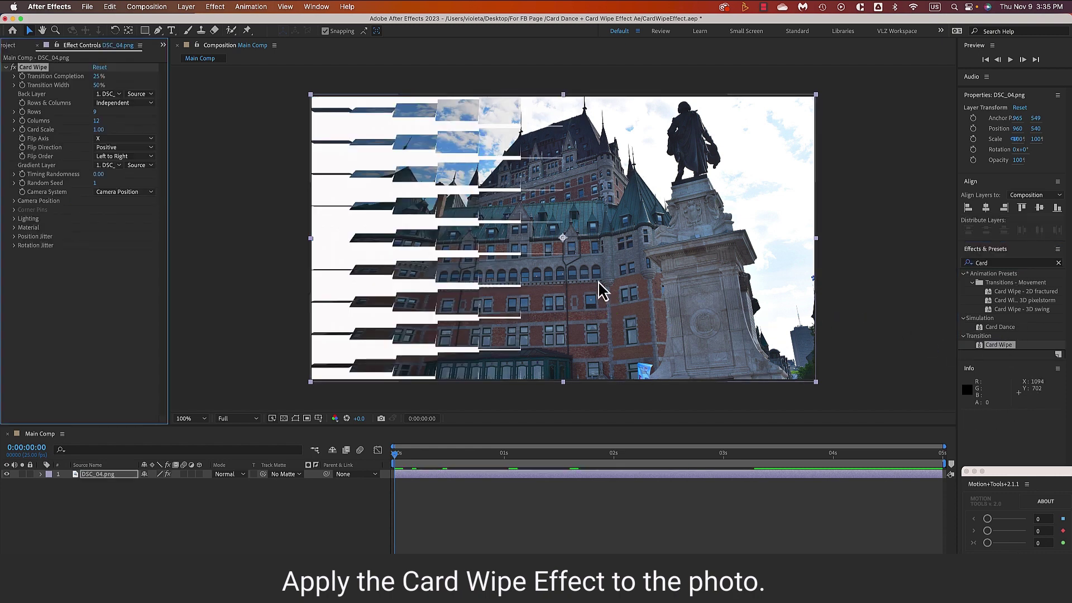
mouse_move(98, 78)
left_mouse_down()
mouse_move(151, 80)
mouse_move(67, 89)
left_mouse_up()
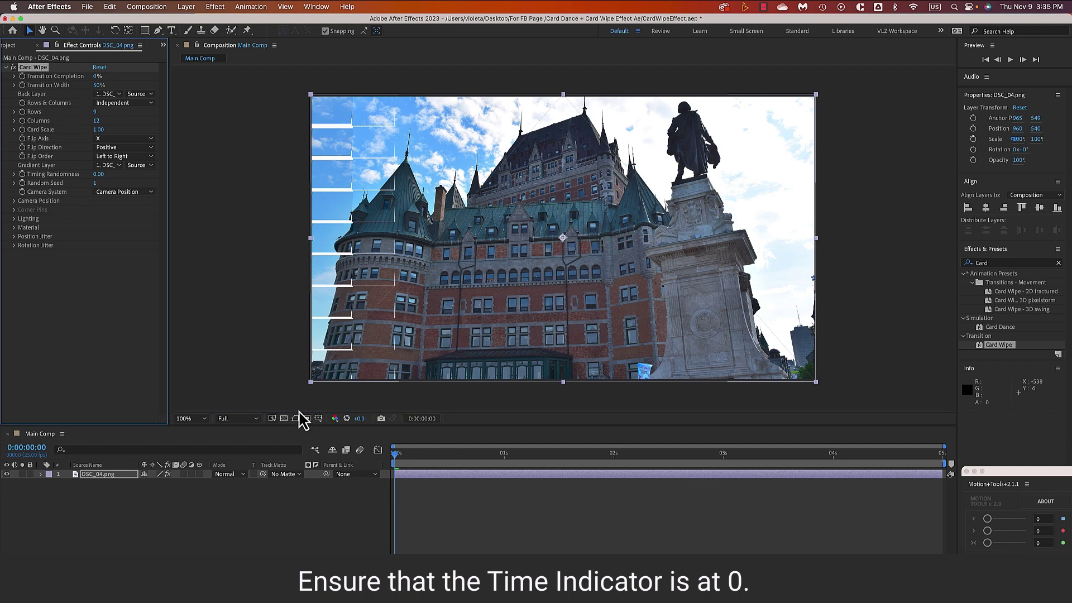
Keyframe Card Wipe Transition Completion at 0% at 0 s and 100% at 2 s
left_click(395, 454)
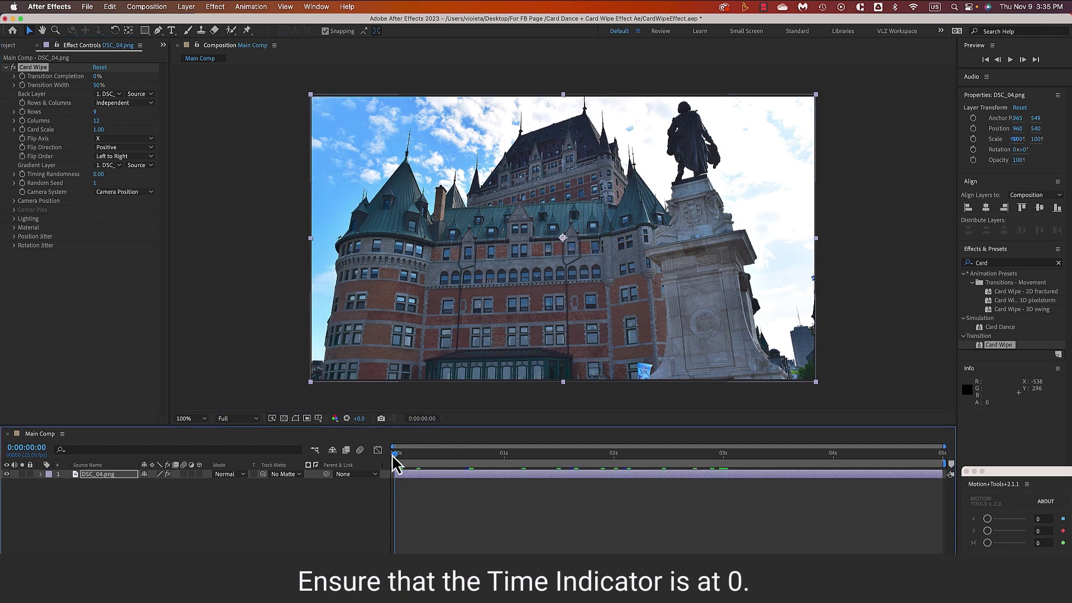
left_click(22, 77)
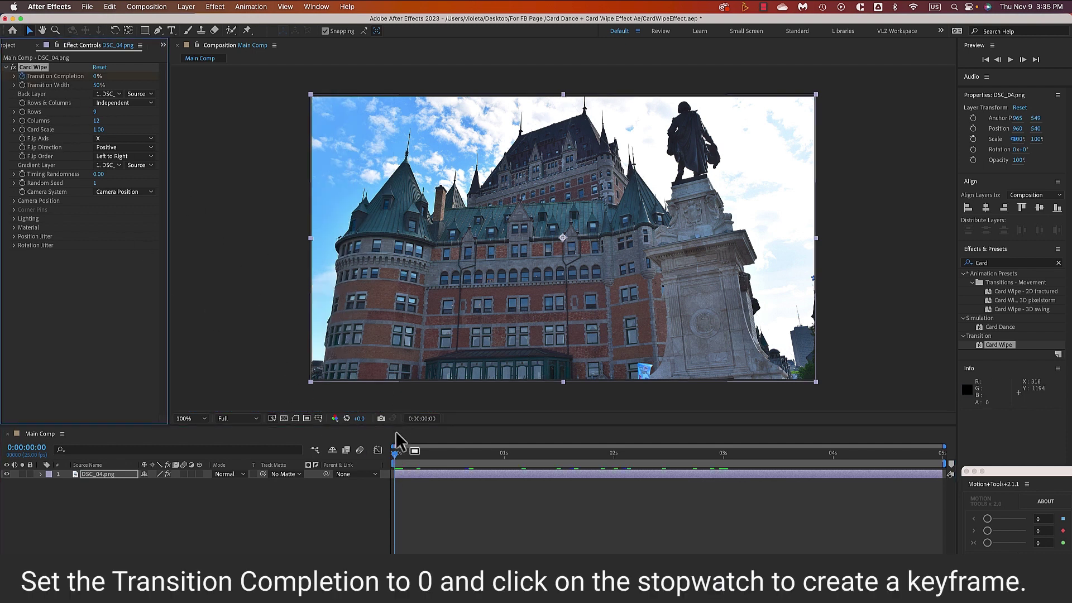
left_click(407, 475)
key("u")
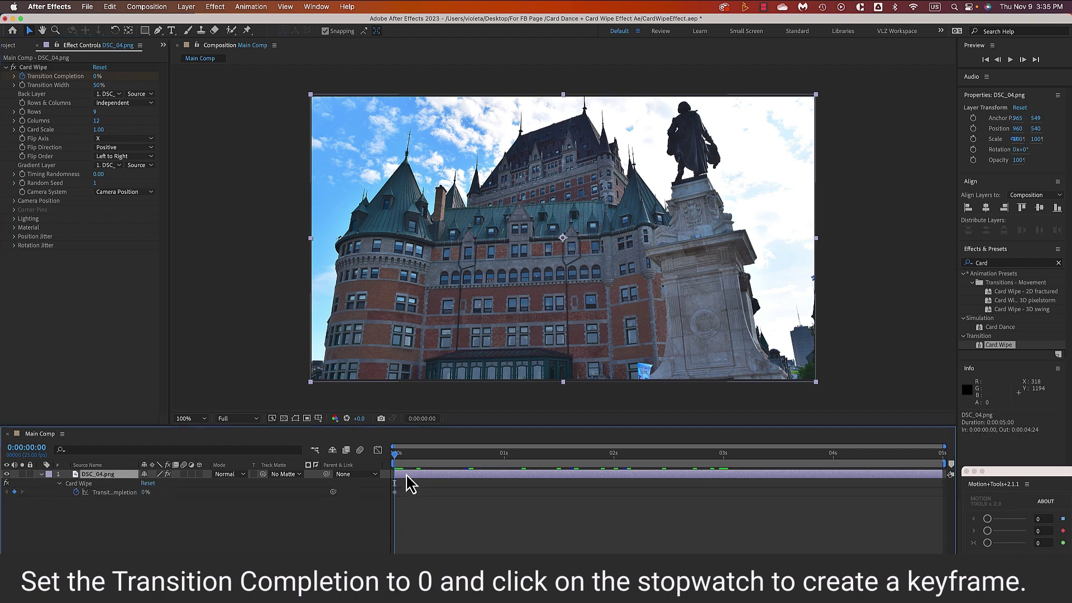
left_click_drag(396, 461, 613, 468)
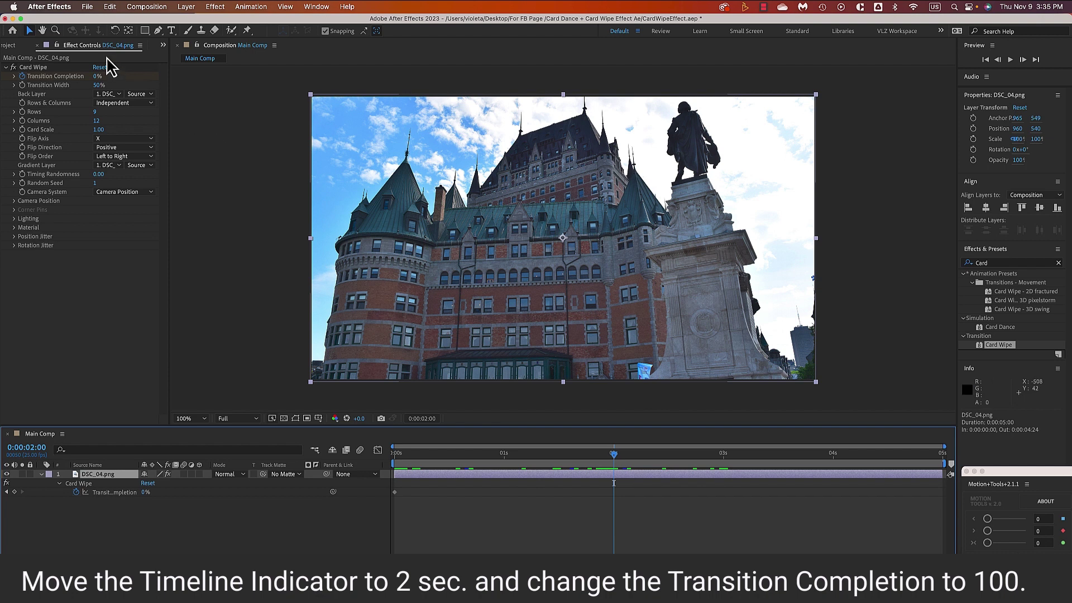
left_click_drag(95, 76, 174, 79)
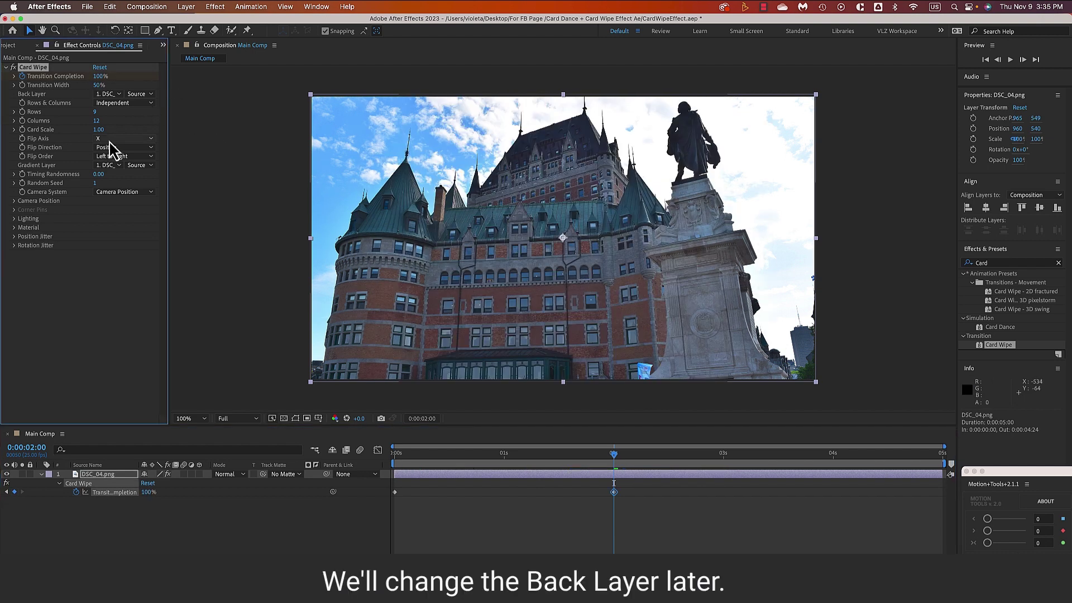
Leave Back Layer unchanged and set Card Wipe to 1 row and 35 columns
left_click(108, 94)
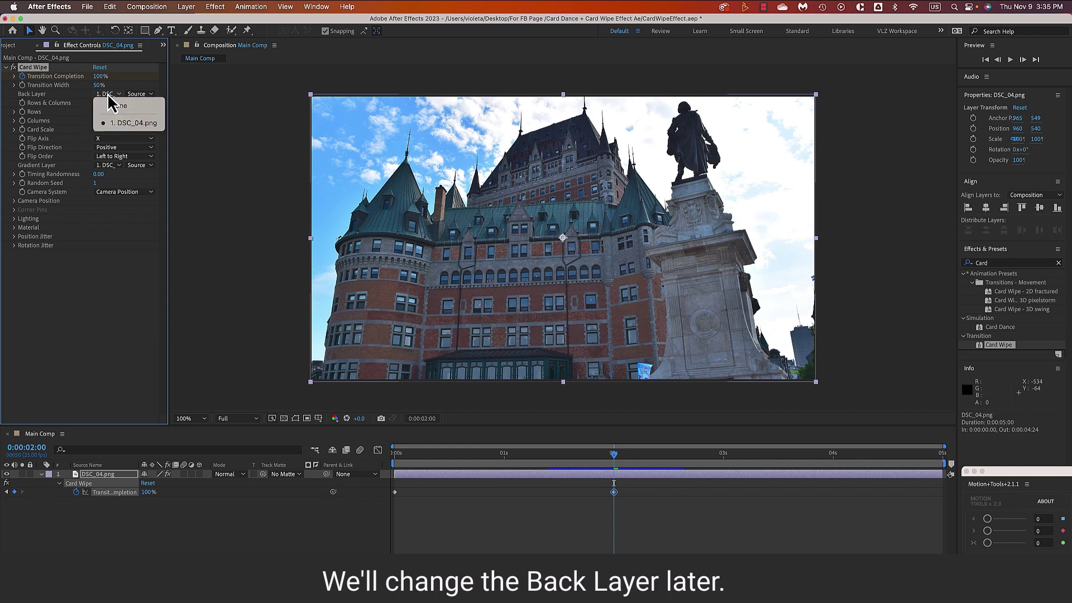
key("Escape")
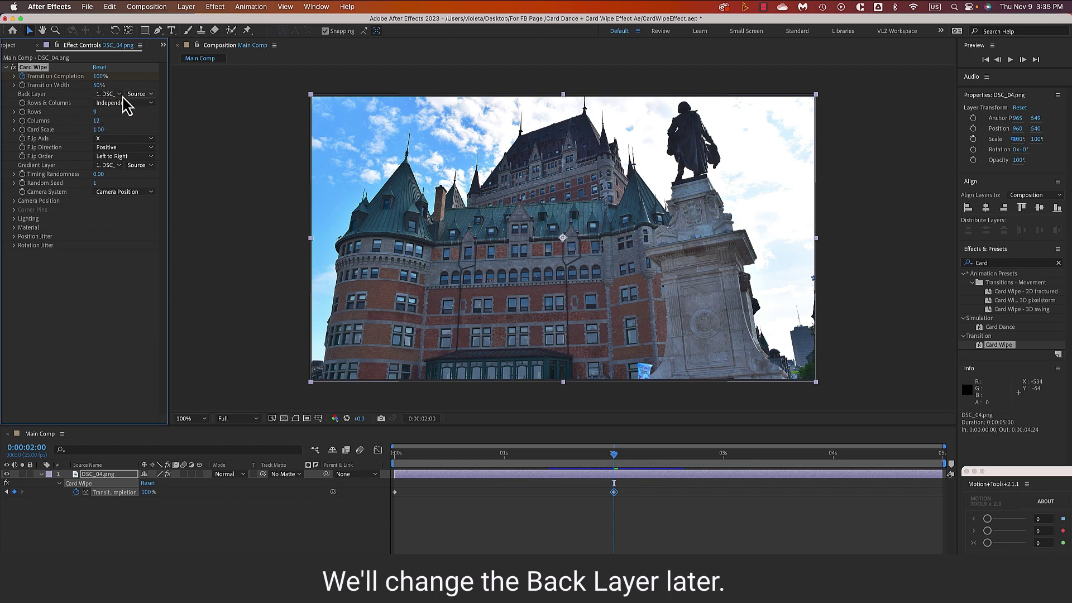
left_click(96, 112)
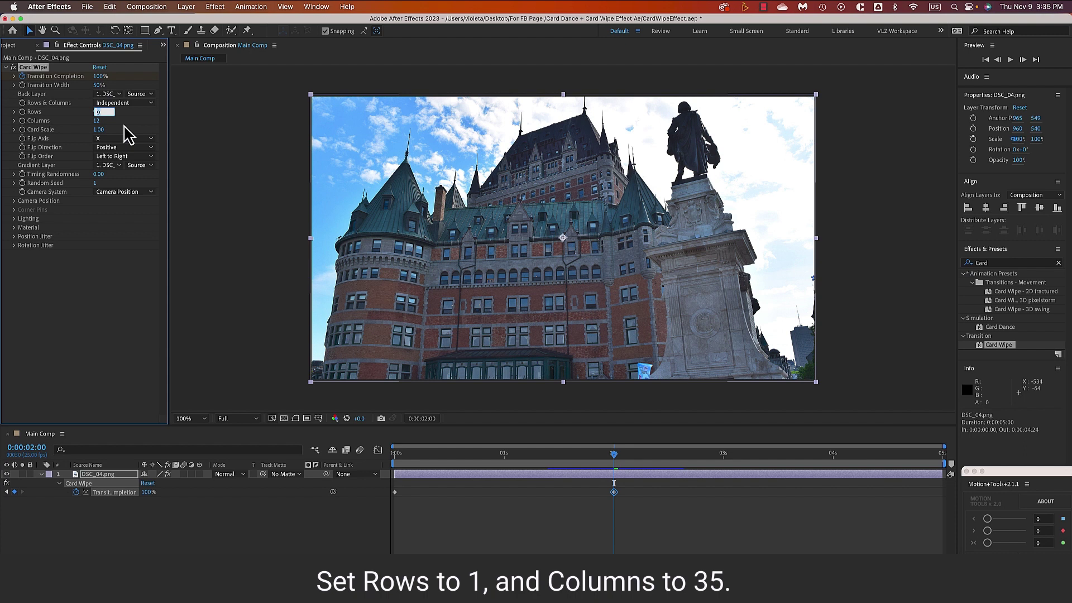
type("1")
key("Return")
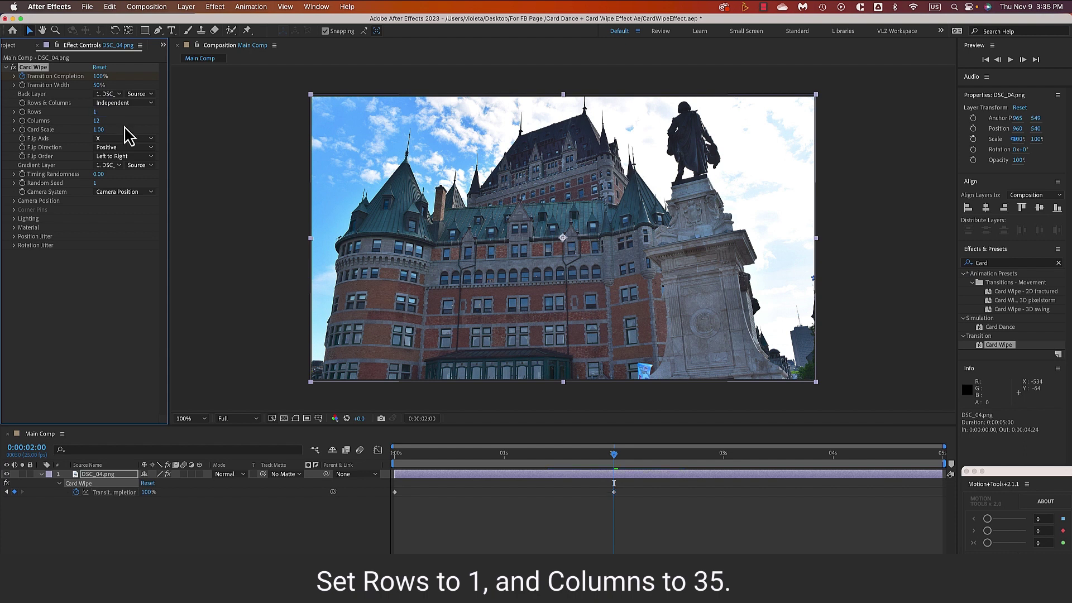
left_click(97, 121)
type("35")
left_click(130, 515)
Create a 'QUEBEC CITY' text layer over the photo
left_click(41, 475)
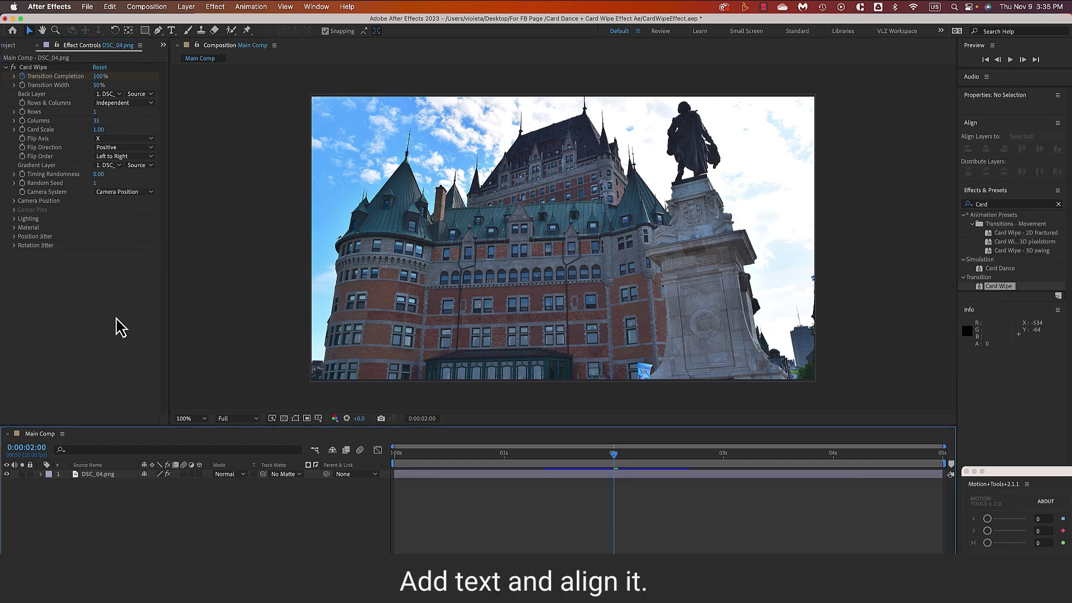
left_click(171, 30)
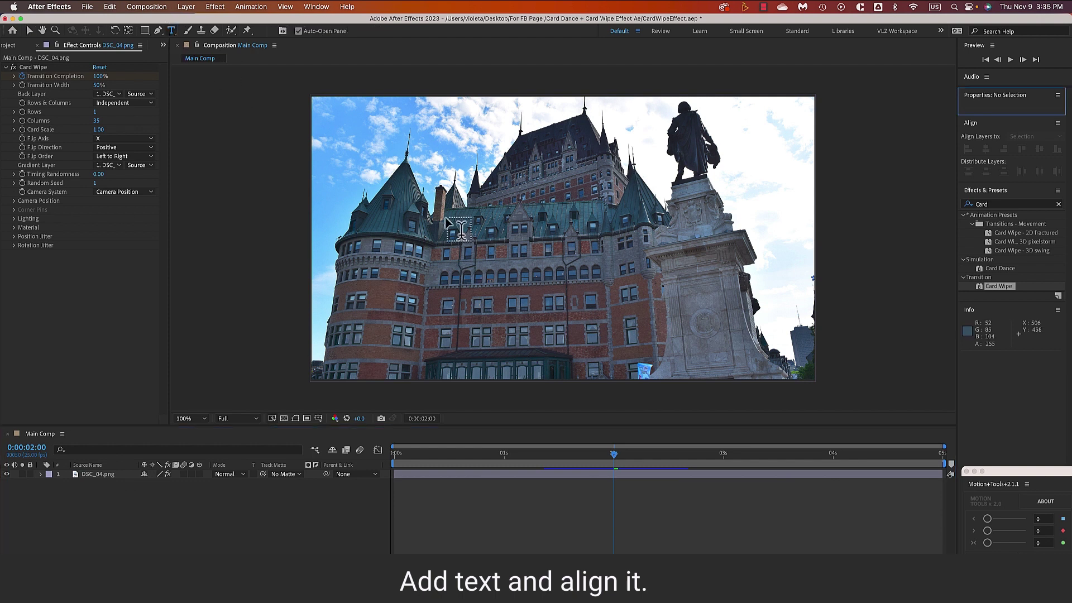
left_click(461, 226)
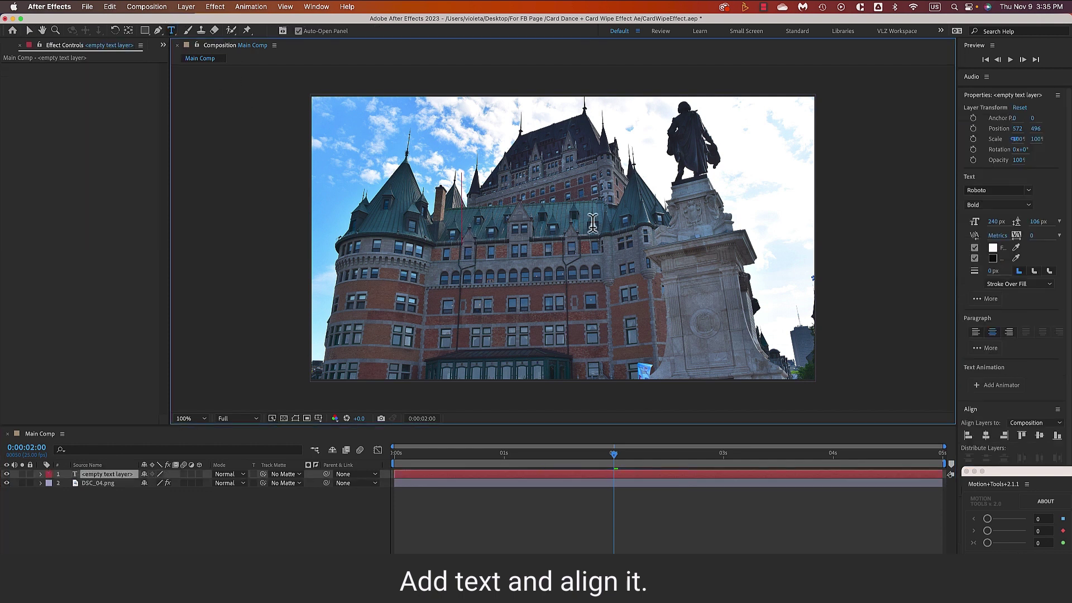
type("QU")
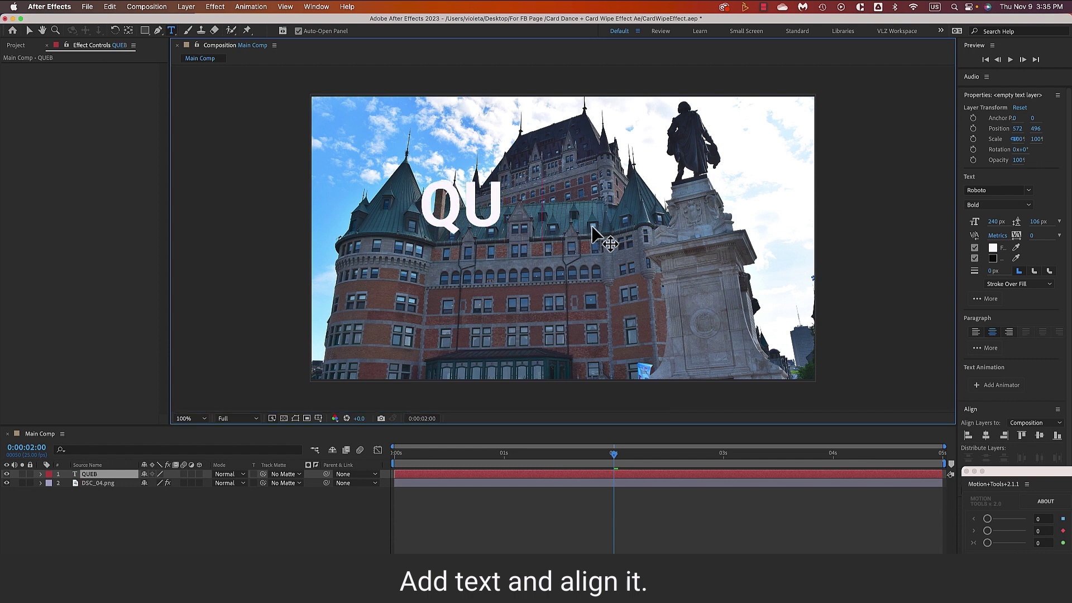
type("EBEC CITY")
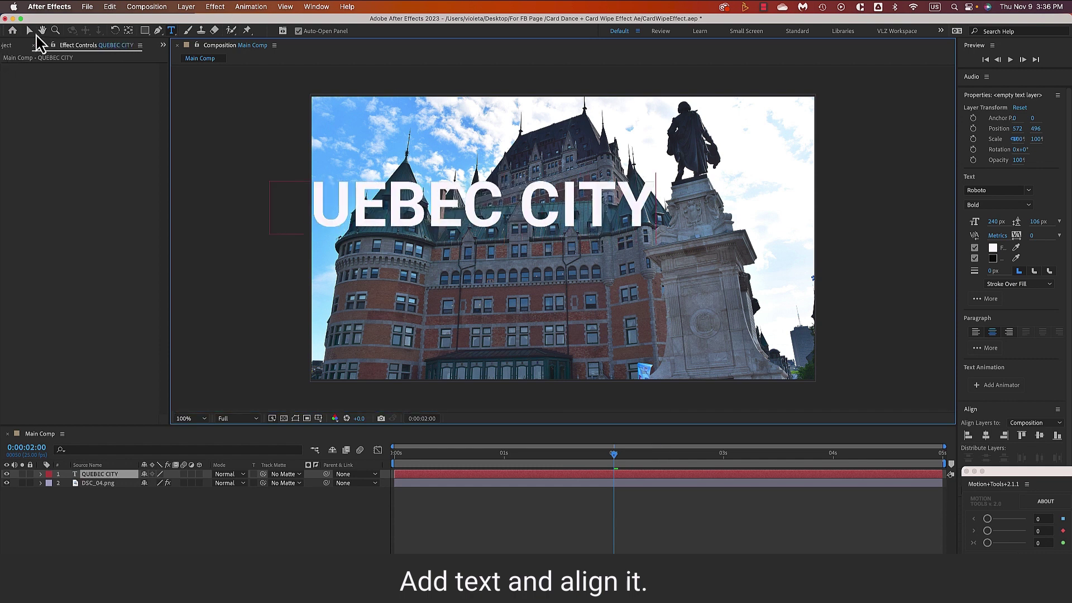
left_click(29, 30)
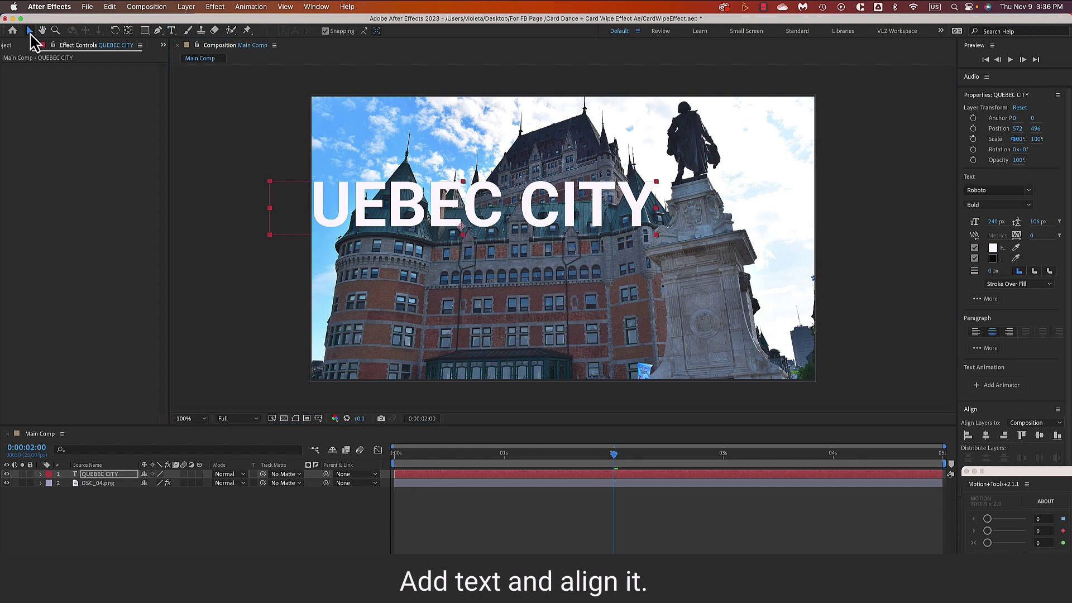
Centre the QUEBEC CITY title horizontally and vertically in the composition
left_click(986, 436)
left_click(1039, 436)
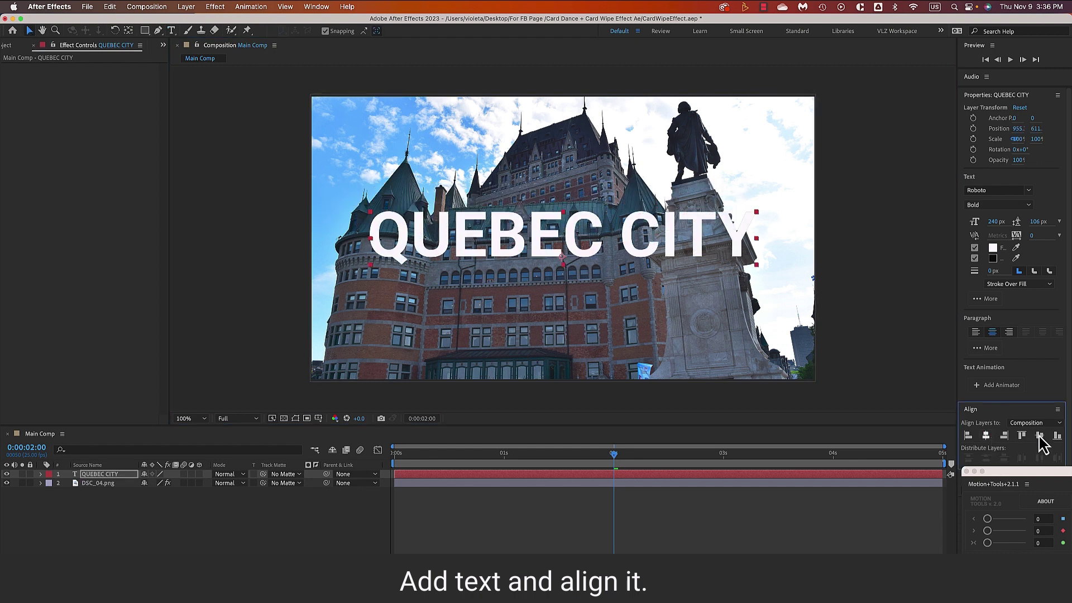
left_click(99, 476)
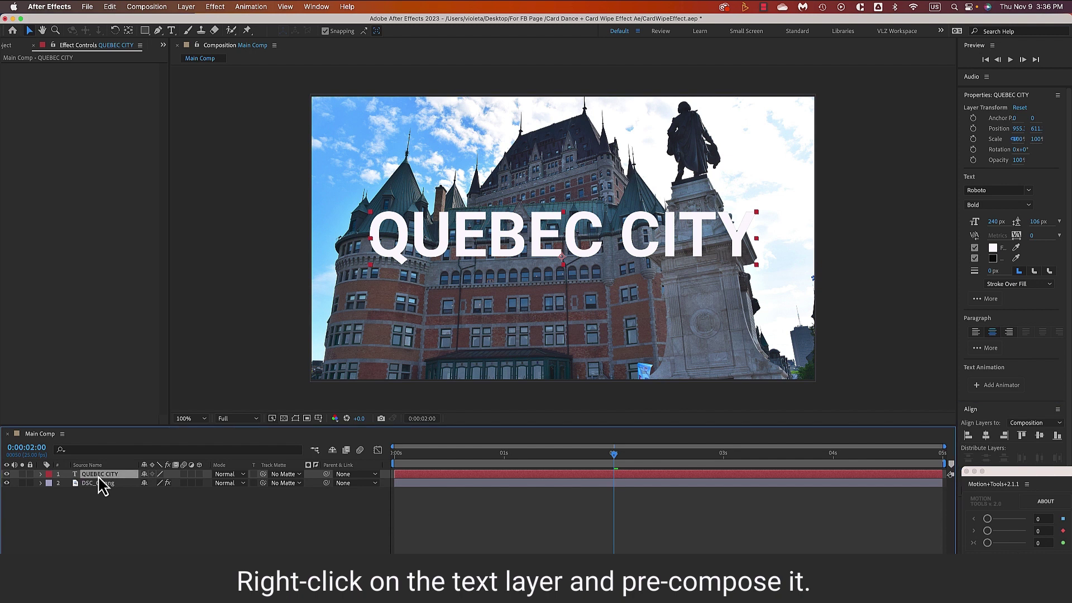
Precompose the title as 'Text' with all attributes moved, and open the Text comp
right_click(99, 477)
left_click(129, 495)
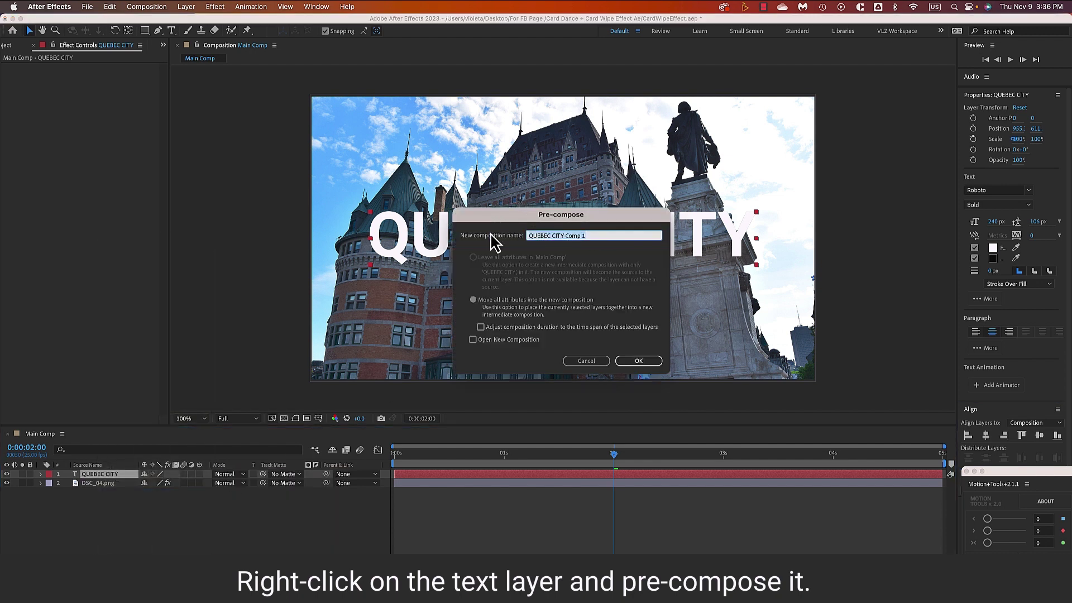
type("Text")
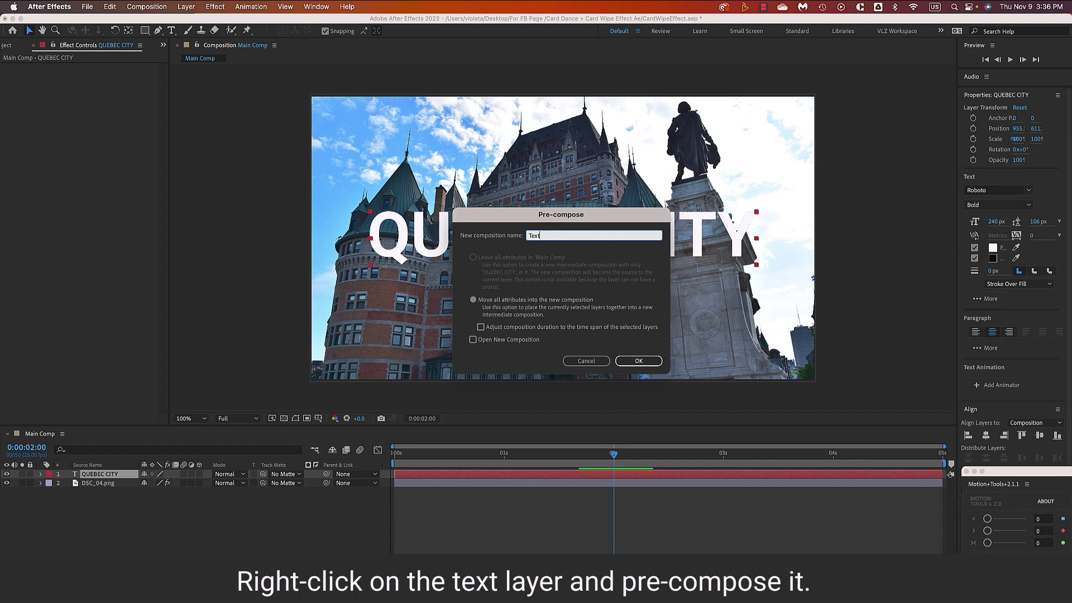
left_click(473, 301)
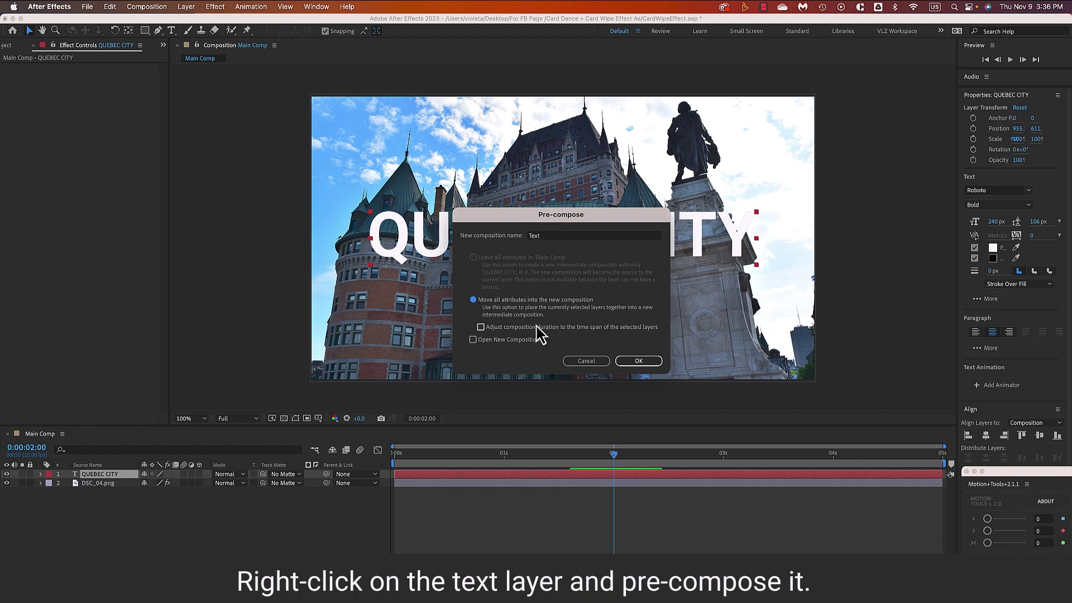
left_click(640, 361)
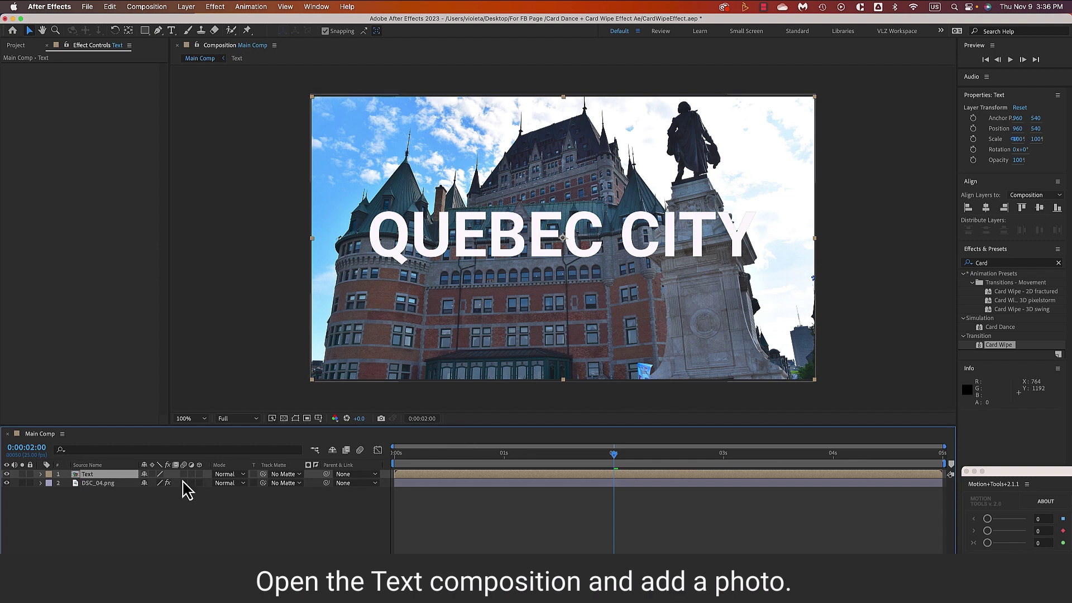
double_click(111, 478)
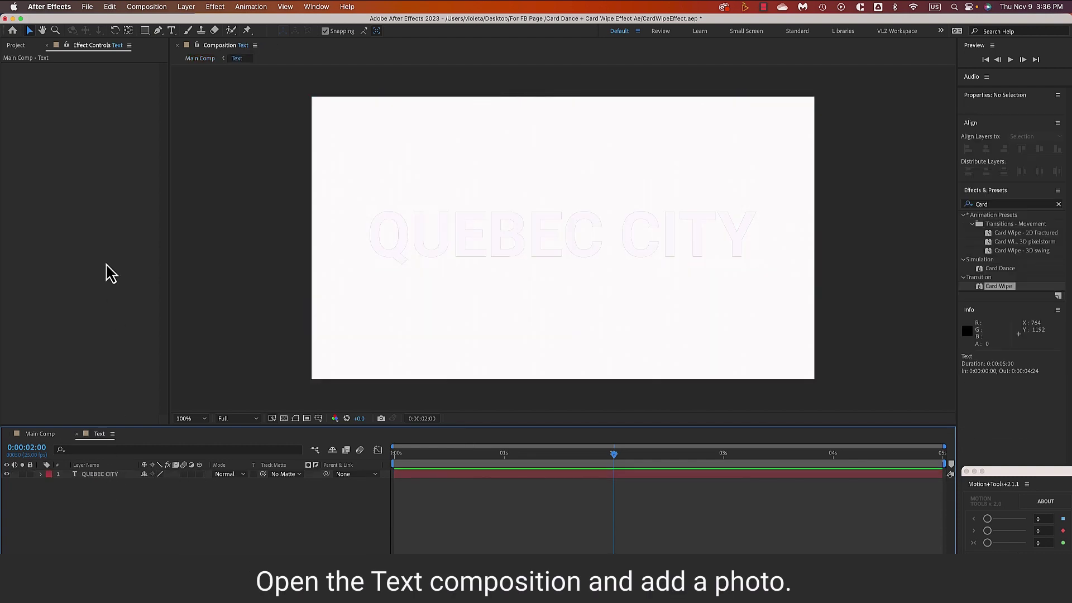
left_click(16, 45)
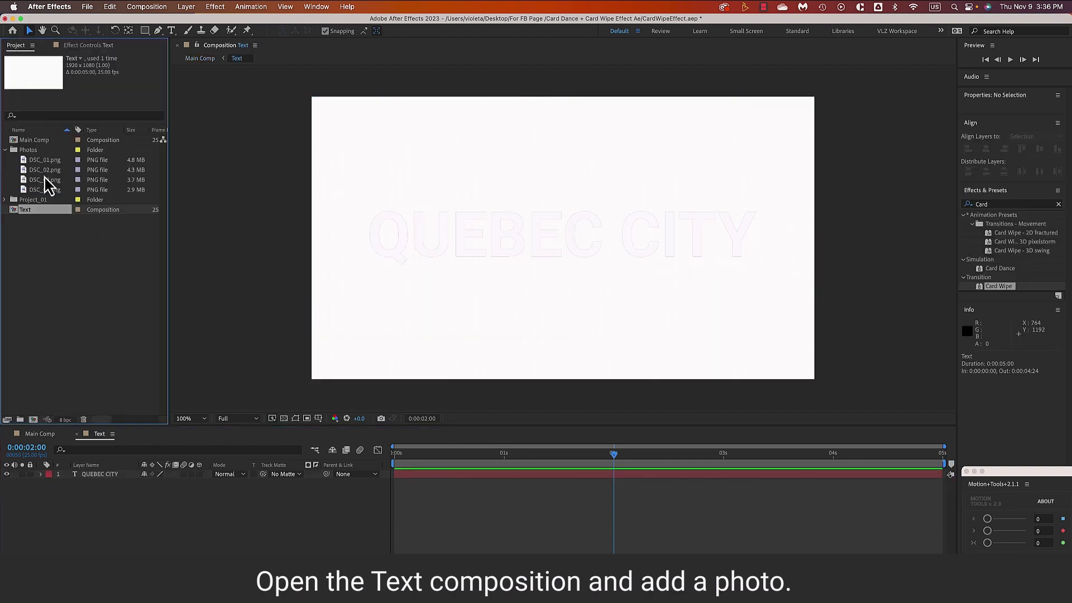
Add DSC_04.png above the text, matte it with the QUEBEC CITY layer, and return to Main Comp
left_click_drag(48, 189, 96, 478)
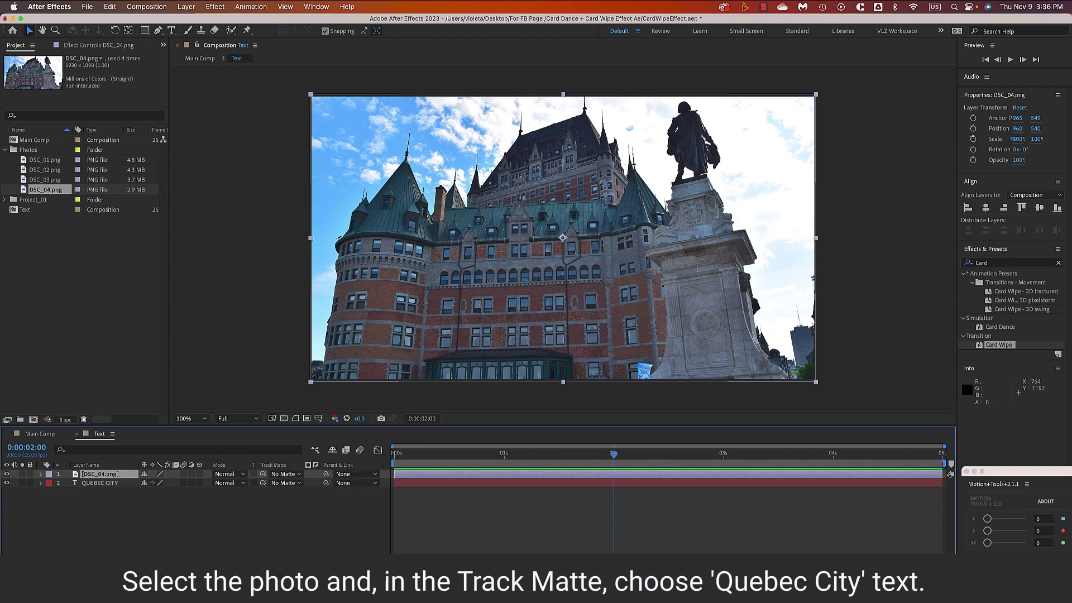
left_click(285, 475)
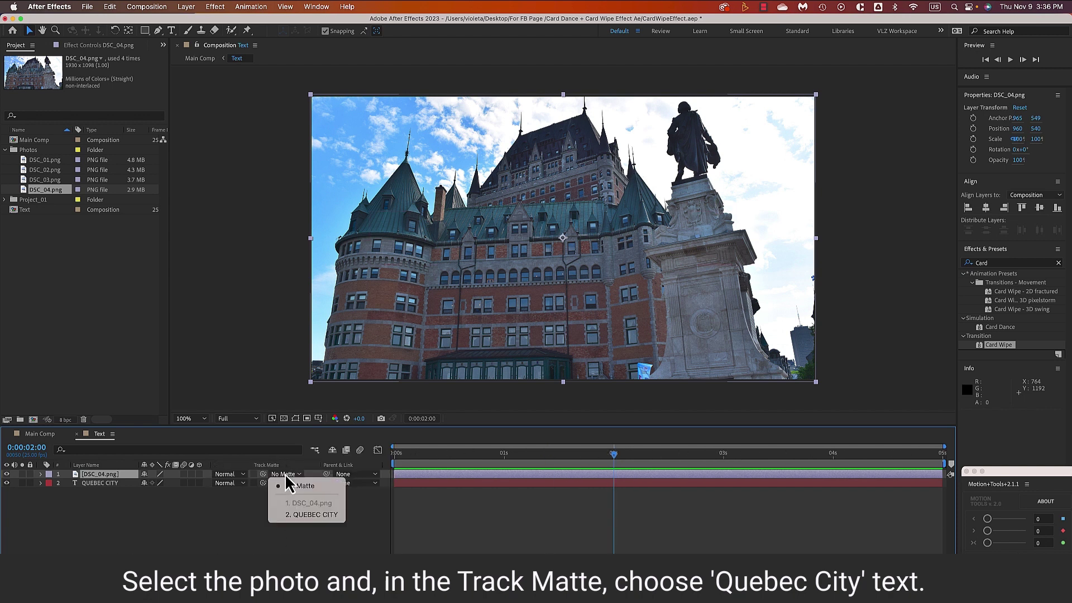
left_click(306, 512)
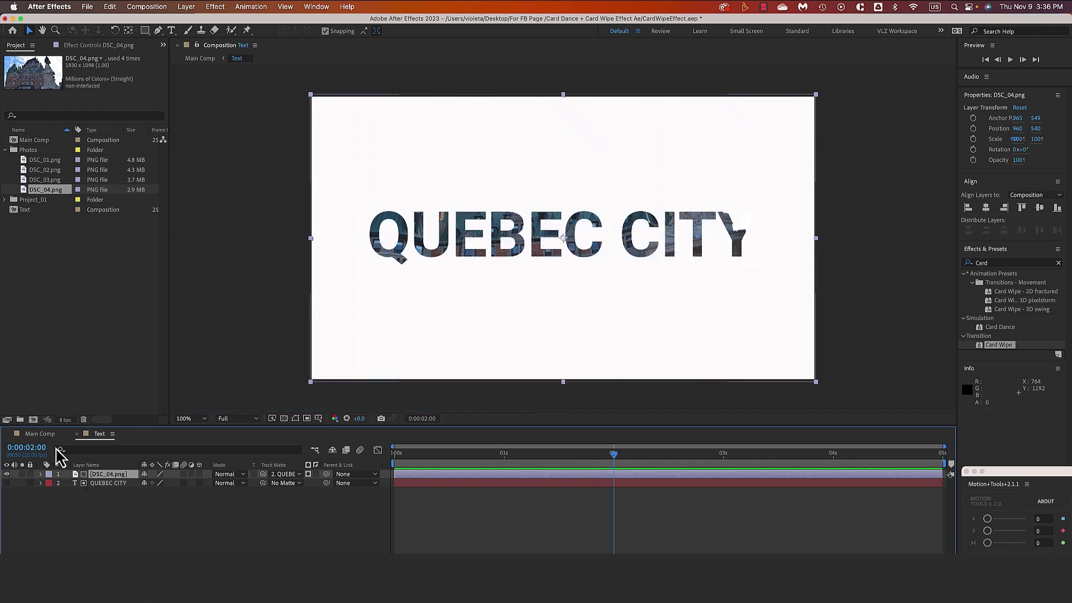
left_click(39, 436)
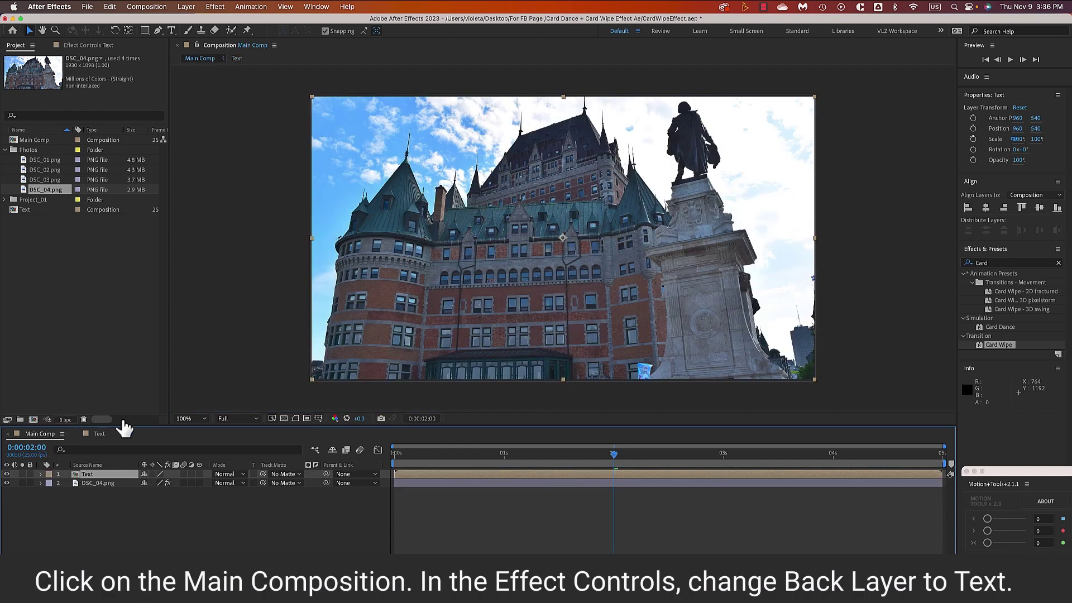
Set the photo's Card Wipe Back Layer to 1. Text
left_click(41, 483)
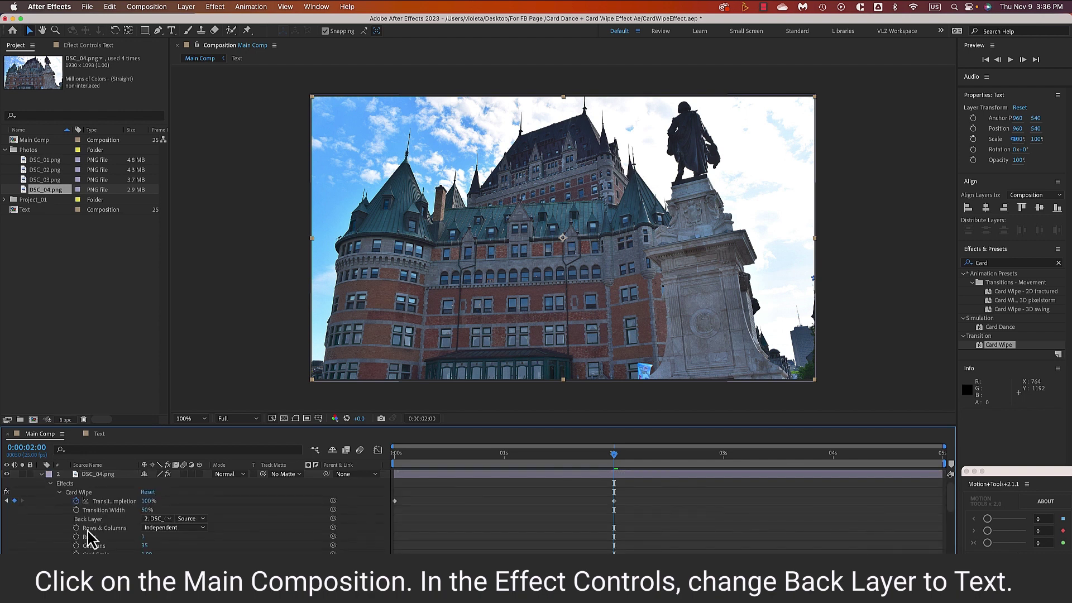
left_click(64, 485)
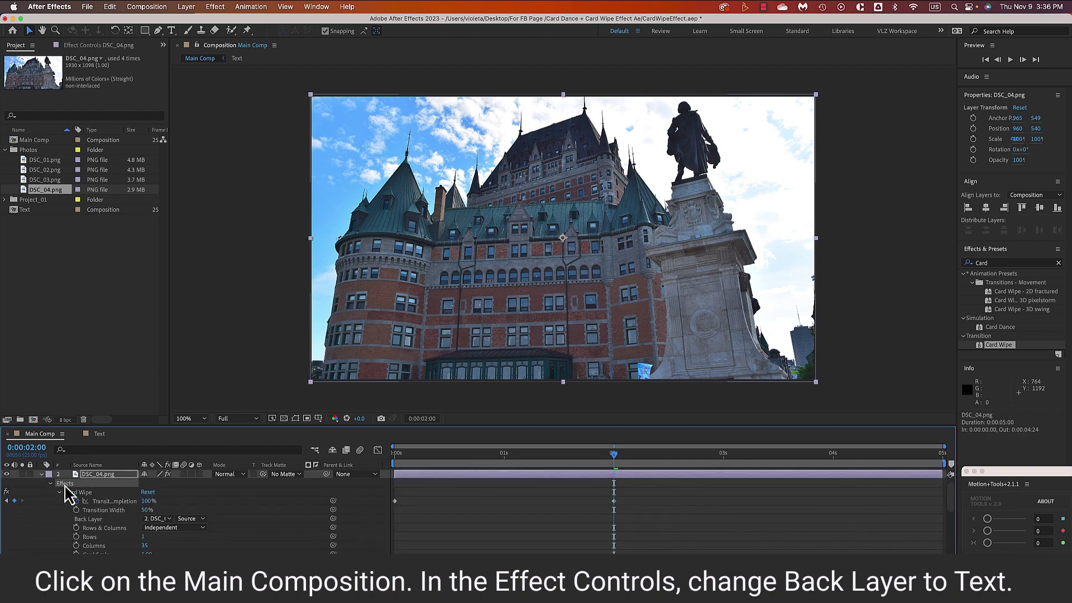
left_click(92, 46)
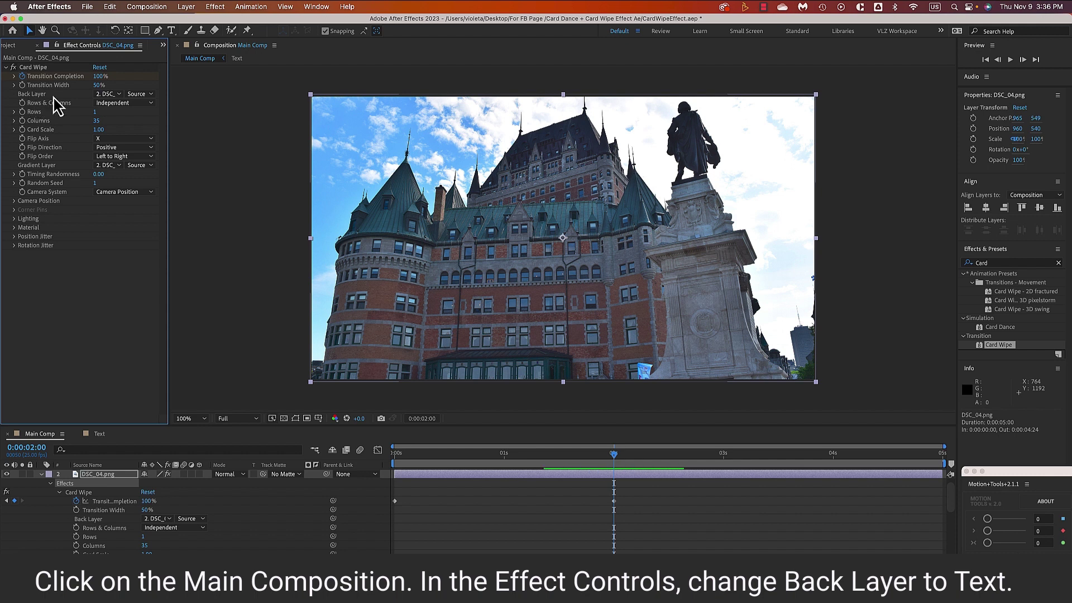
left_click(114, 95)
left_click(120, 123)
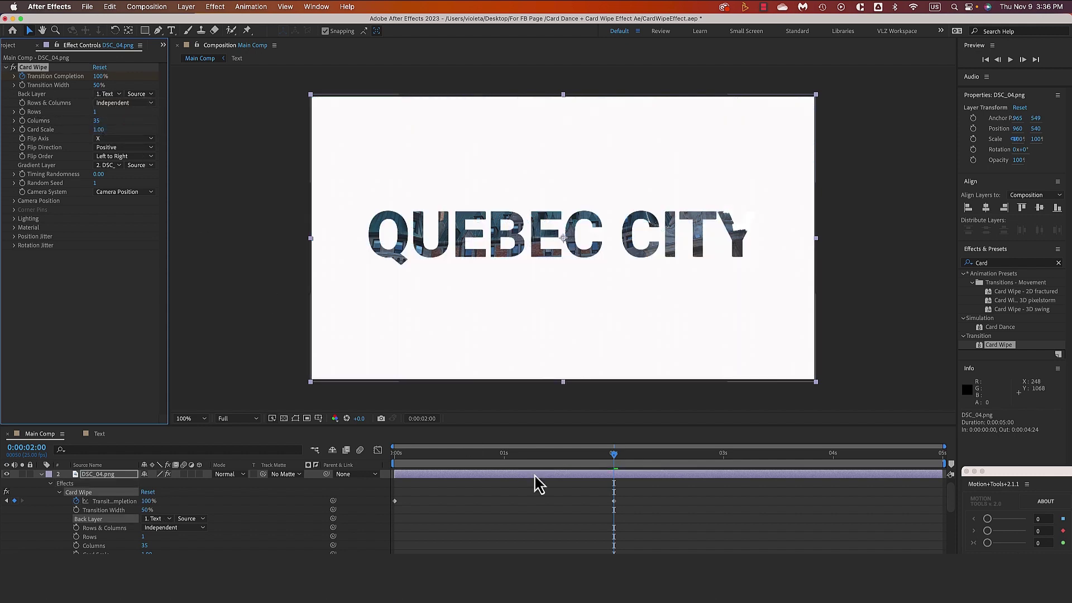
End the work area at 2 seconds and preview the card wipe from the start
key("n")
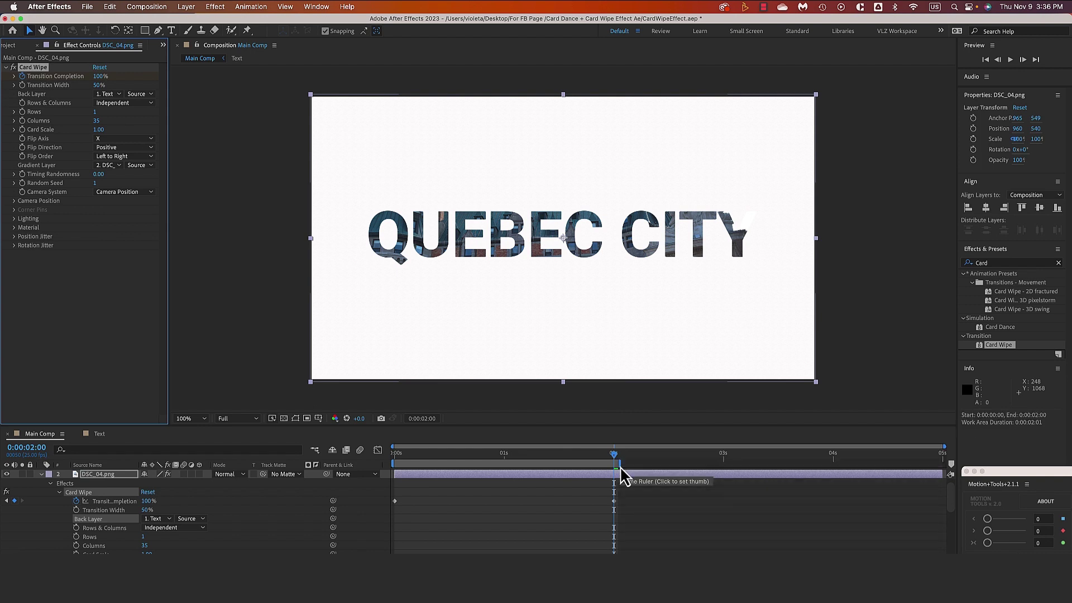
left_click_drag(594, 457, 391, 477)
key("space")
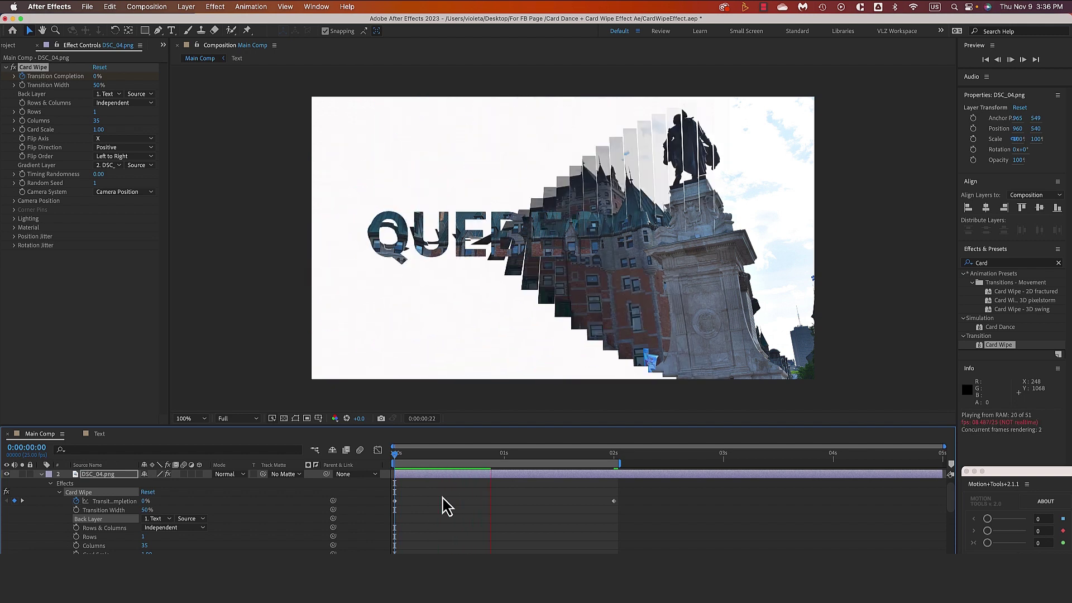
key("space")
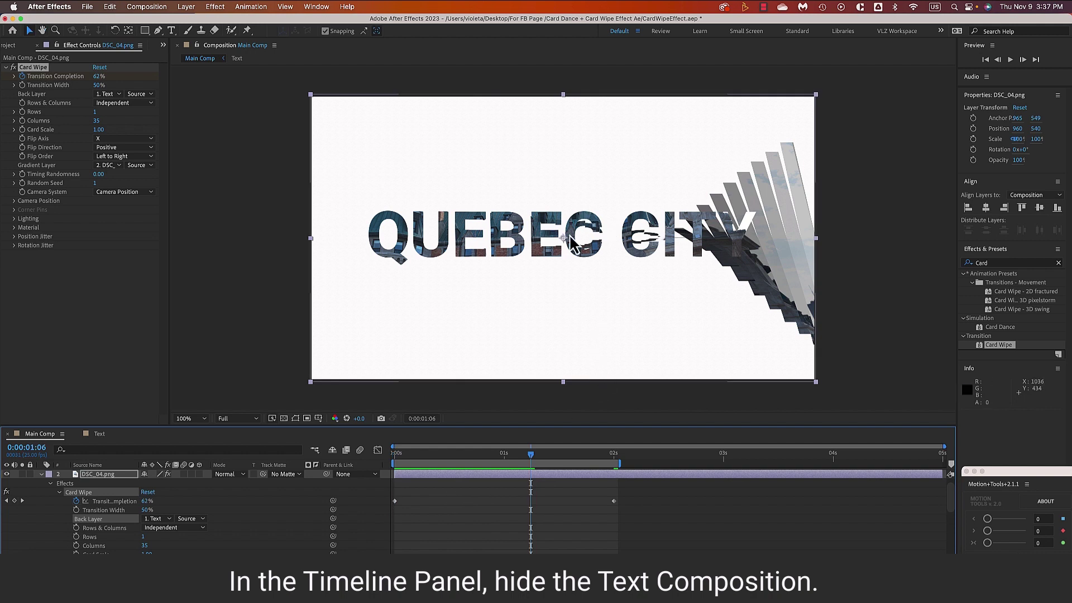
Hide the Text layer, preview the wipe from 0, and extend the work area to 5 seconds
left_click(41, 475)
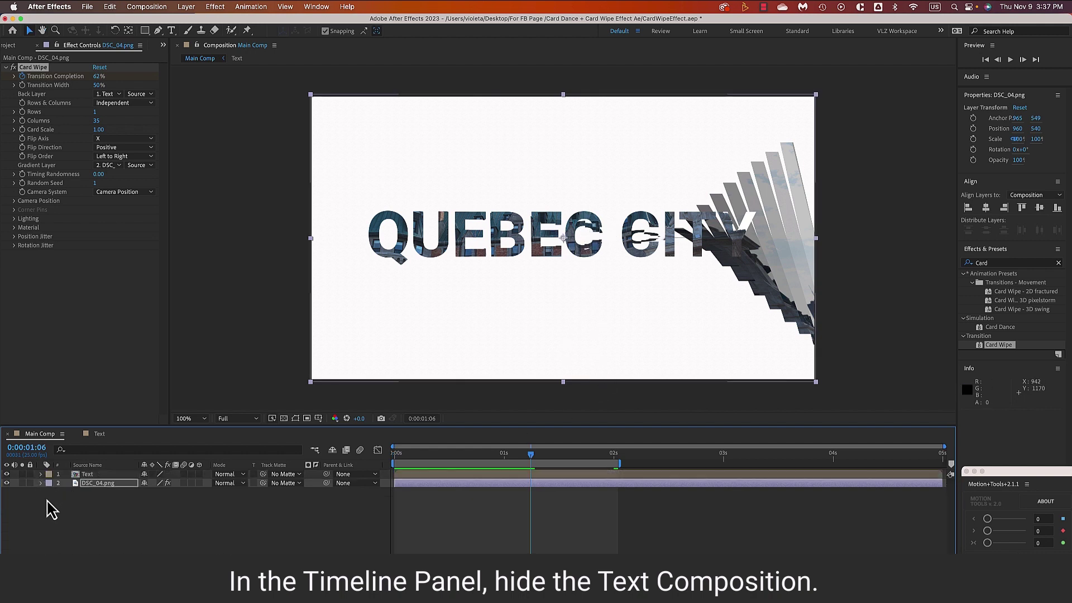
left_click(7, 474)
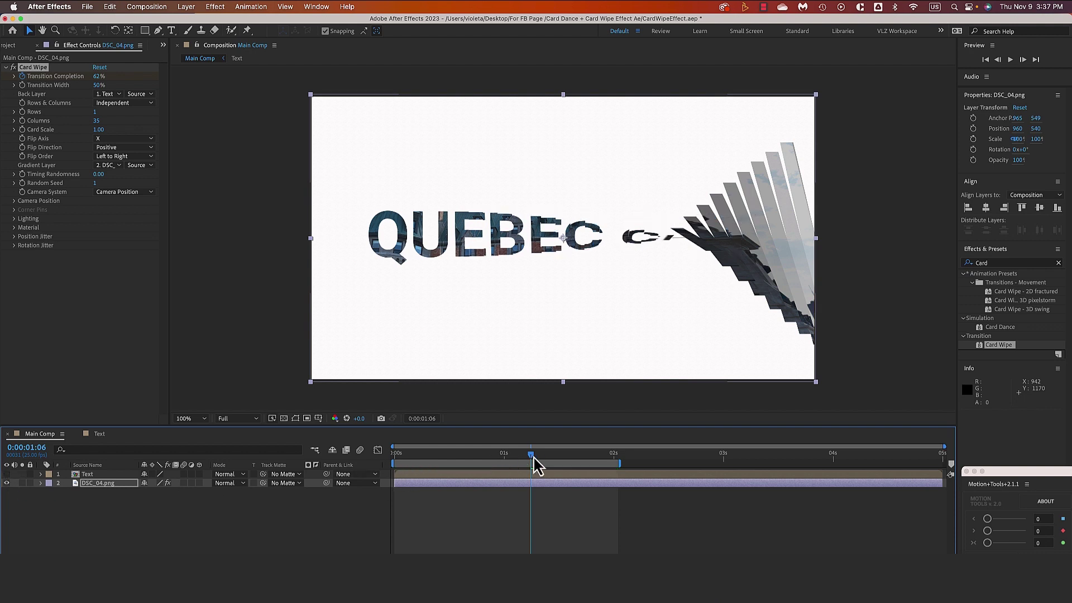
left_click_drag(534, 465, 395, 464)
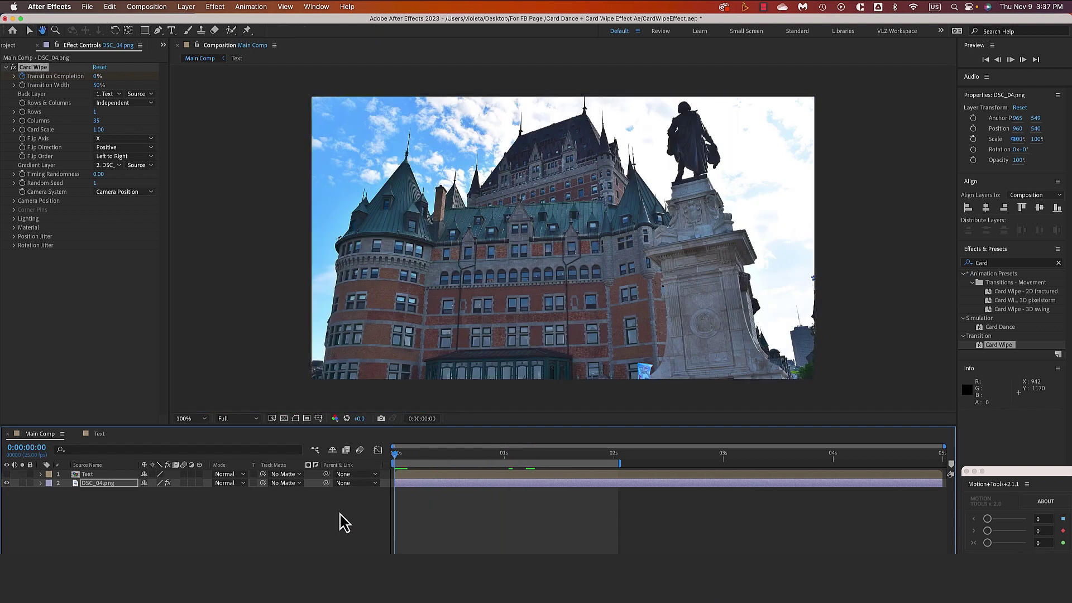
key("space")
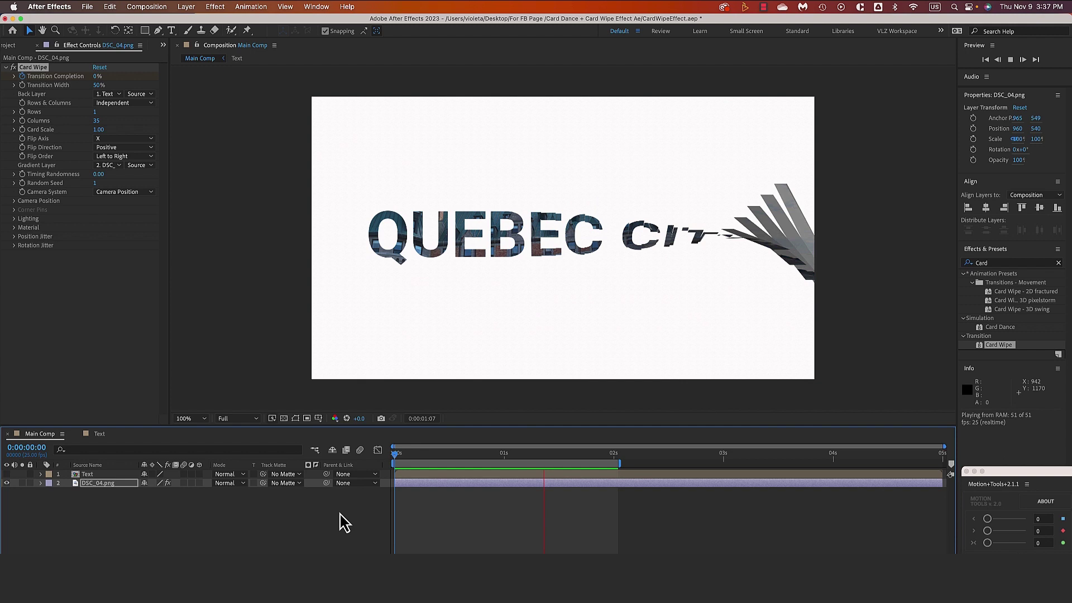
key("space")
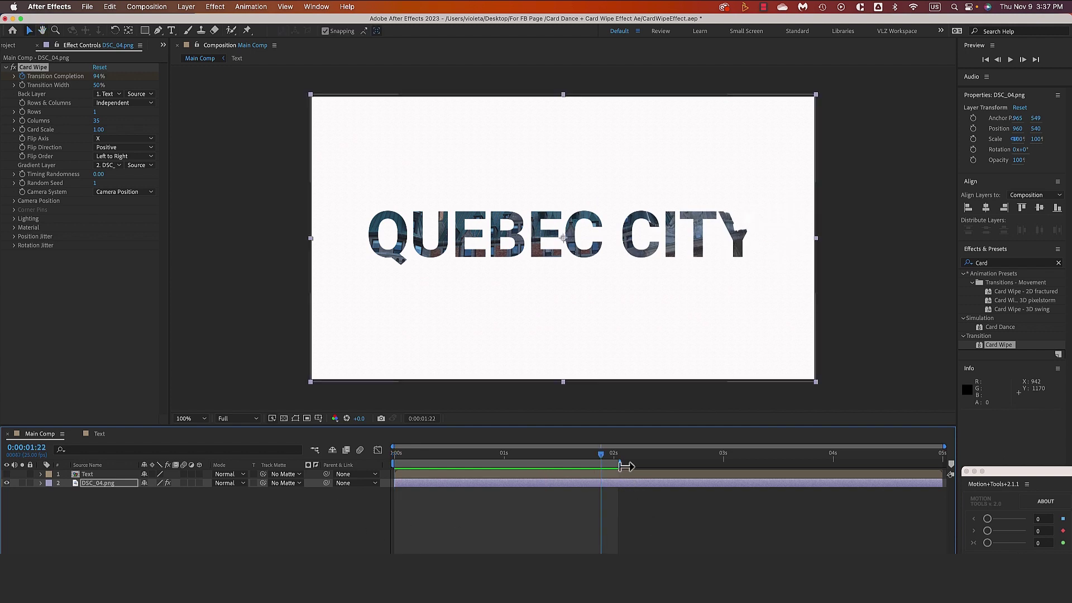
left_click_drag(626, 465, 945, 466)
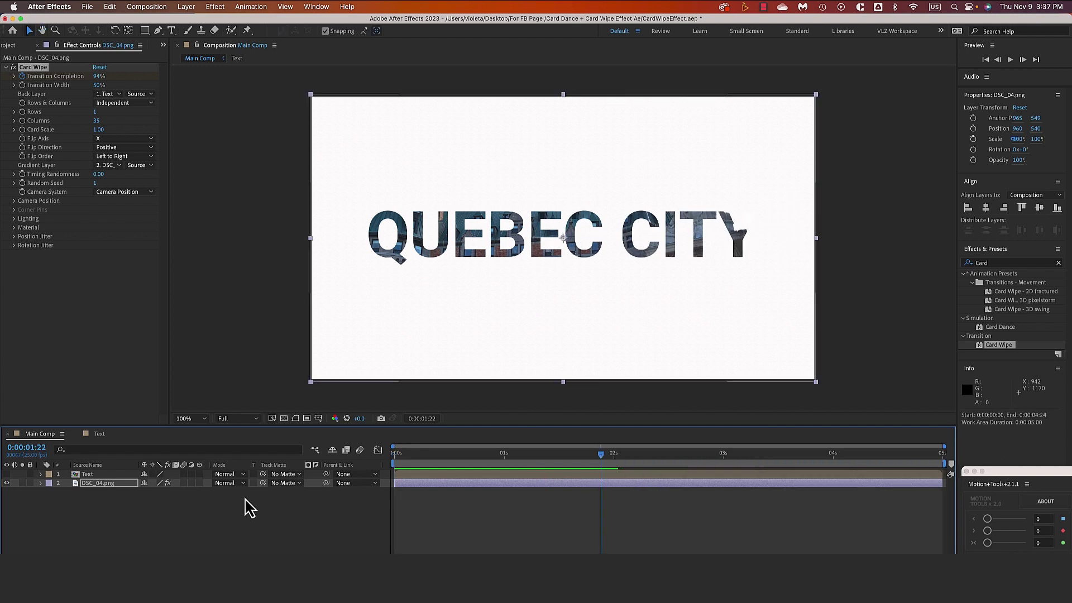
Precompose the Text and DSC_04.png layers as 'Transition' with all attributes moved
left_click(117, 474, "shift")
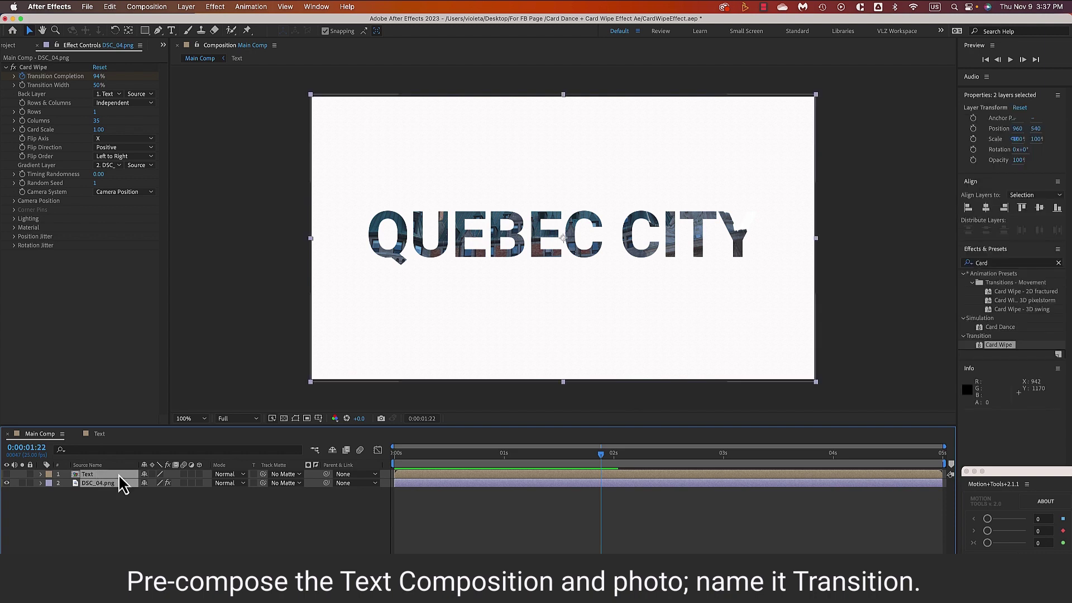
right_click(118, 474)
left_click(140, 494)
type("Transition")
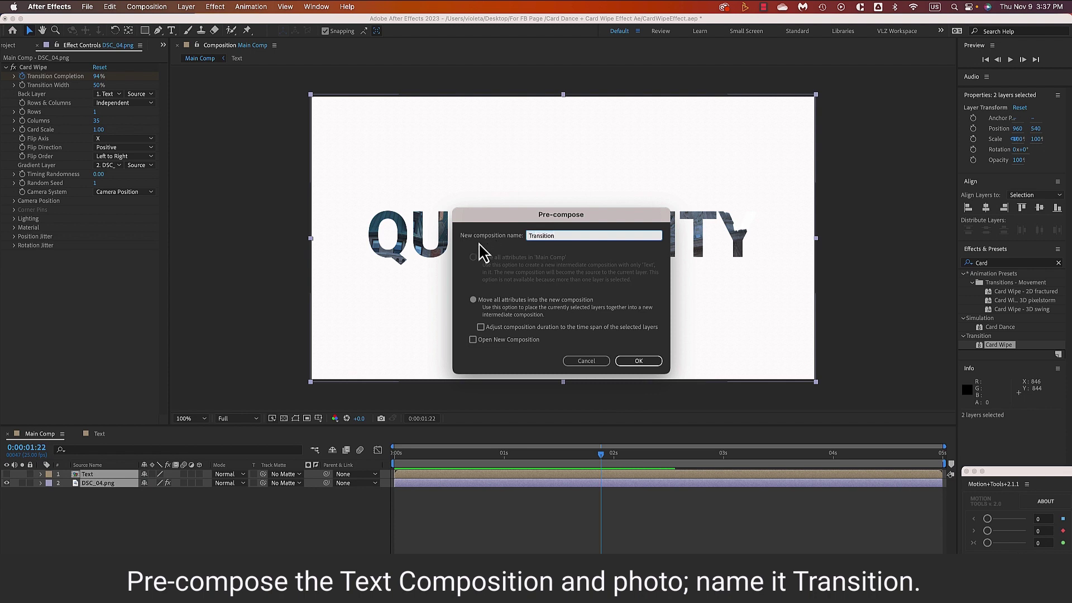
left_click(472, 300)
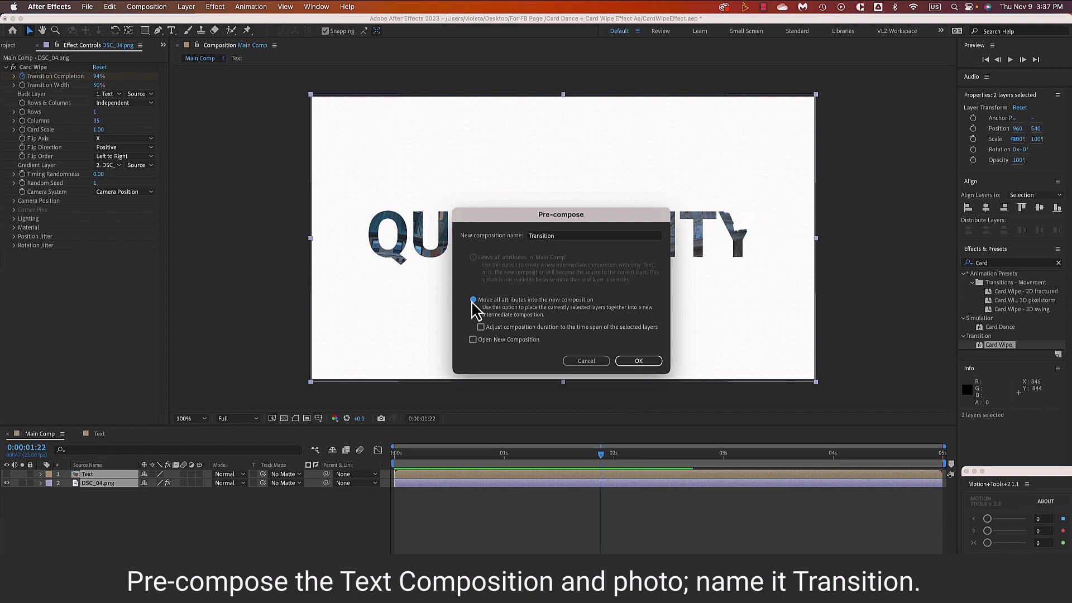
left_click(631, 362)
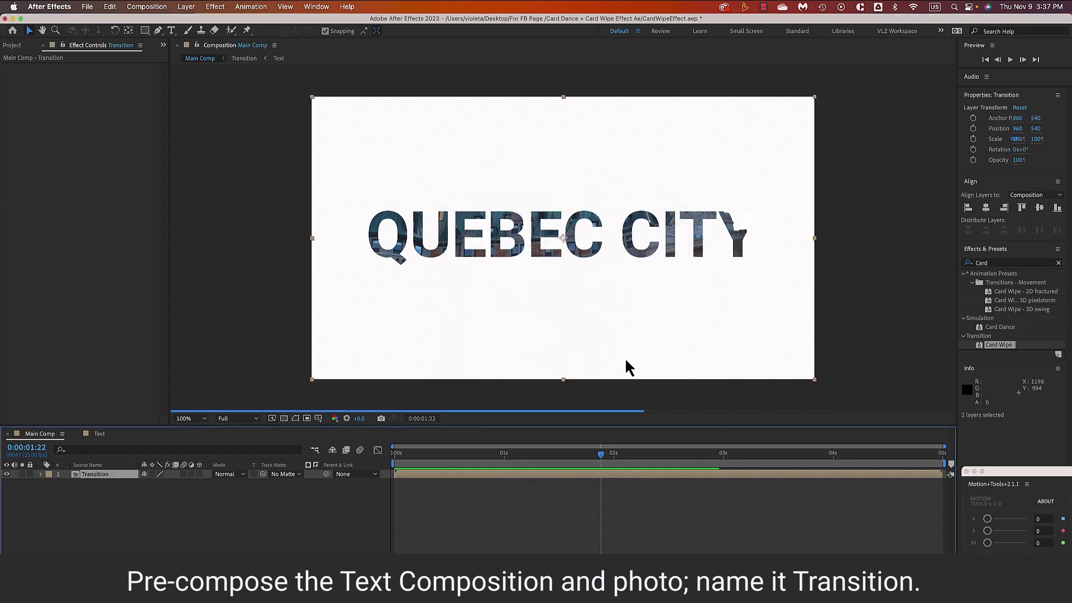
Enable Time Remapping on the Transition layer and move the time indicator to 2 seconds
right_click(115, 475)
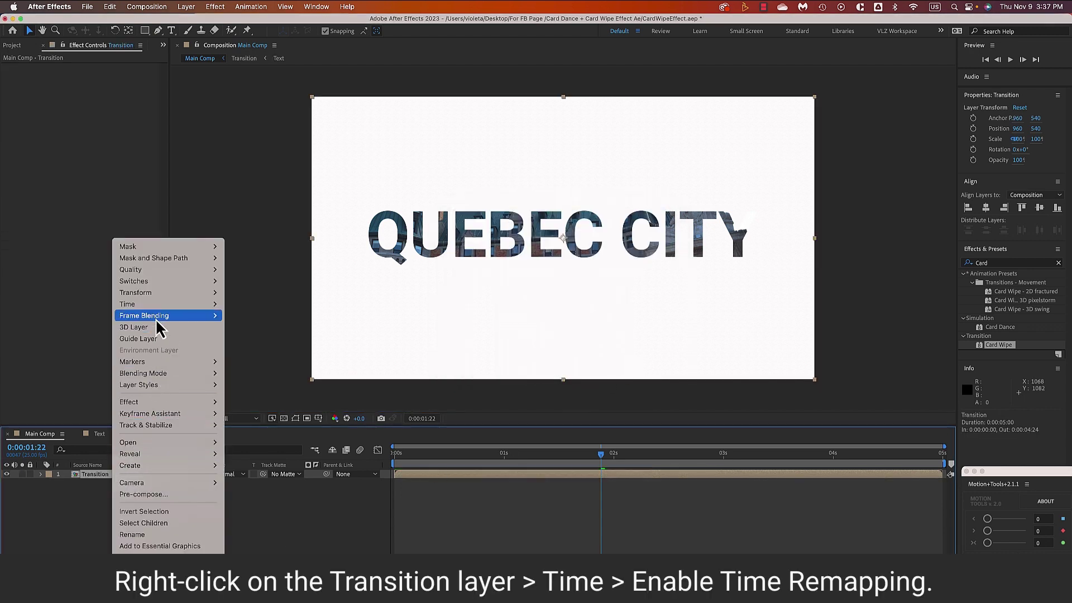
mouse_move(156, 305)
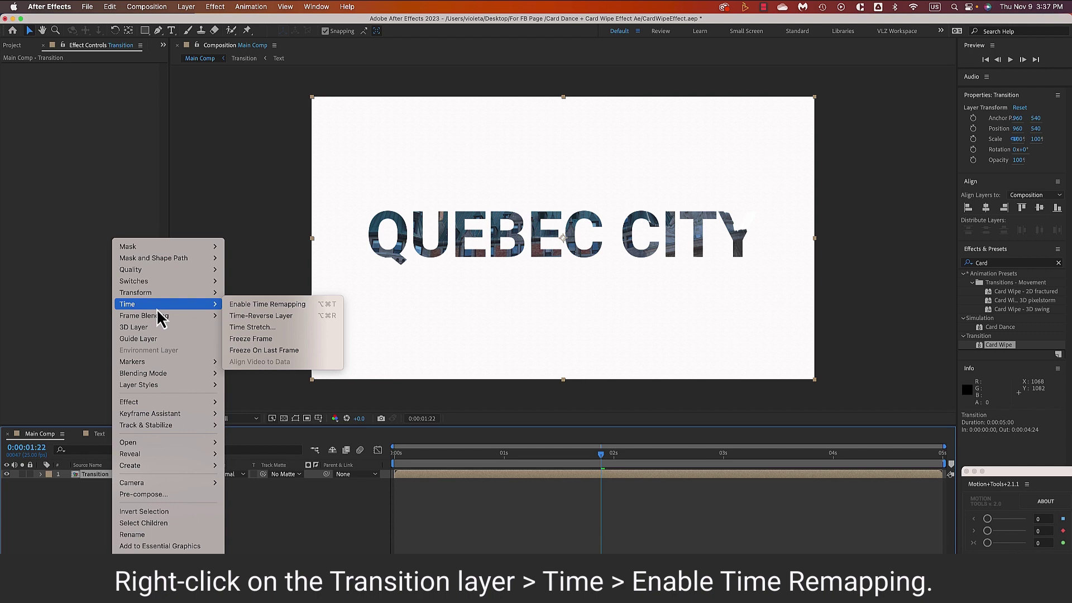
left_click(241, 305)
left_click_drag(599, 456, 403, 462)
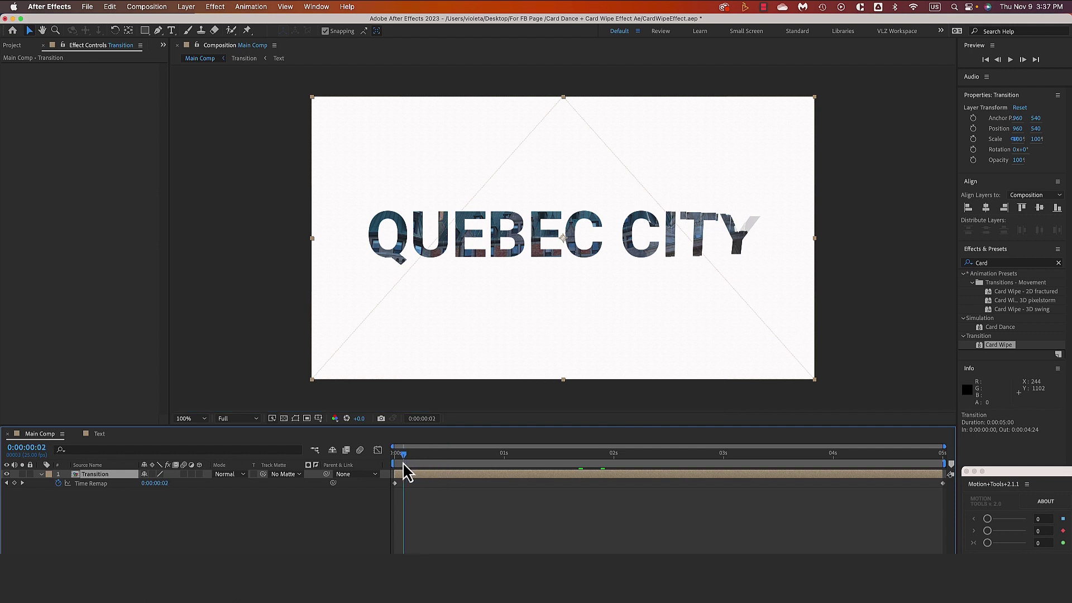
mouse_move(403, 465)
left_mouse_down()
mouse_move(420, 465)
mouse_move(380, 481)
mouse_move(616, 487)
left_mouse_up()
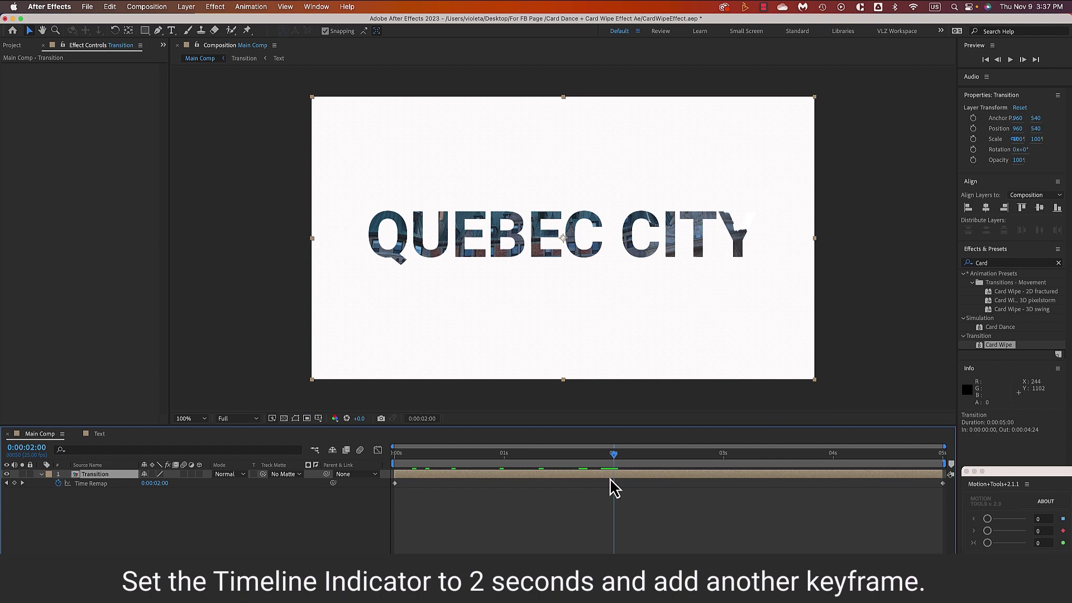
Add a Time Remap keyframe at 2 s, copy it to 3 s, and make the end keyframe hold that frame
left_click(14, 483)
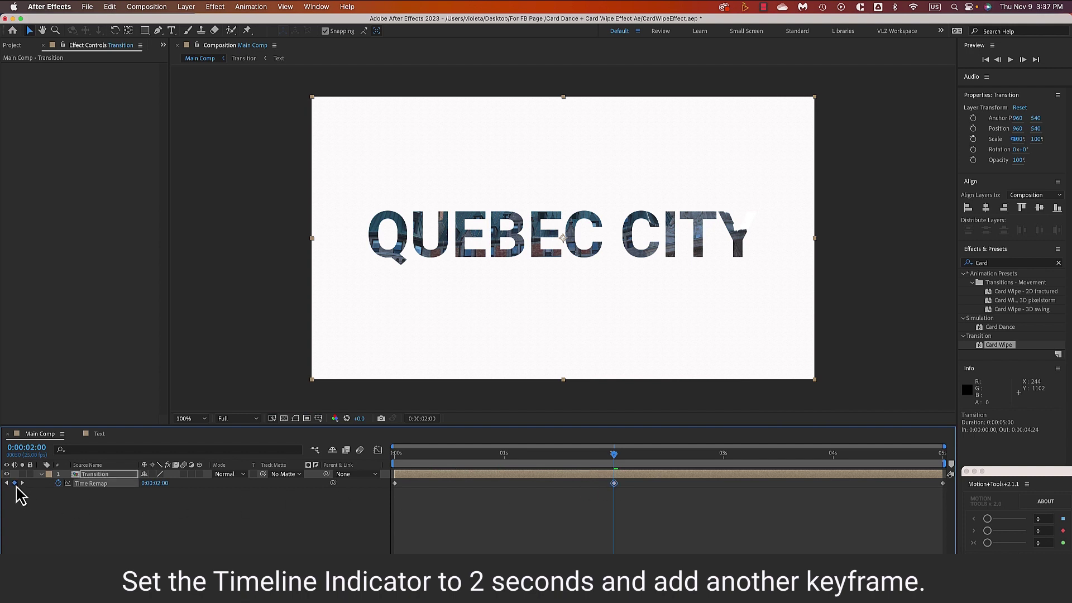
left_click_drag(617, 457, 724, 463)
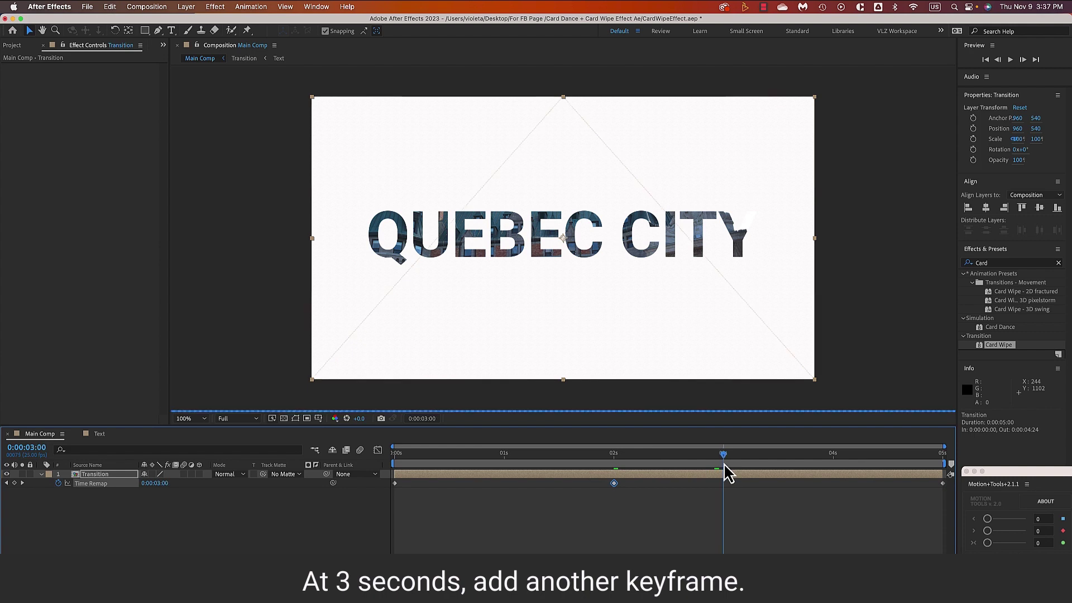
key("super+c")
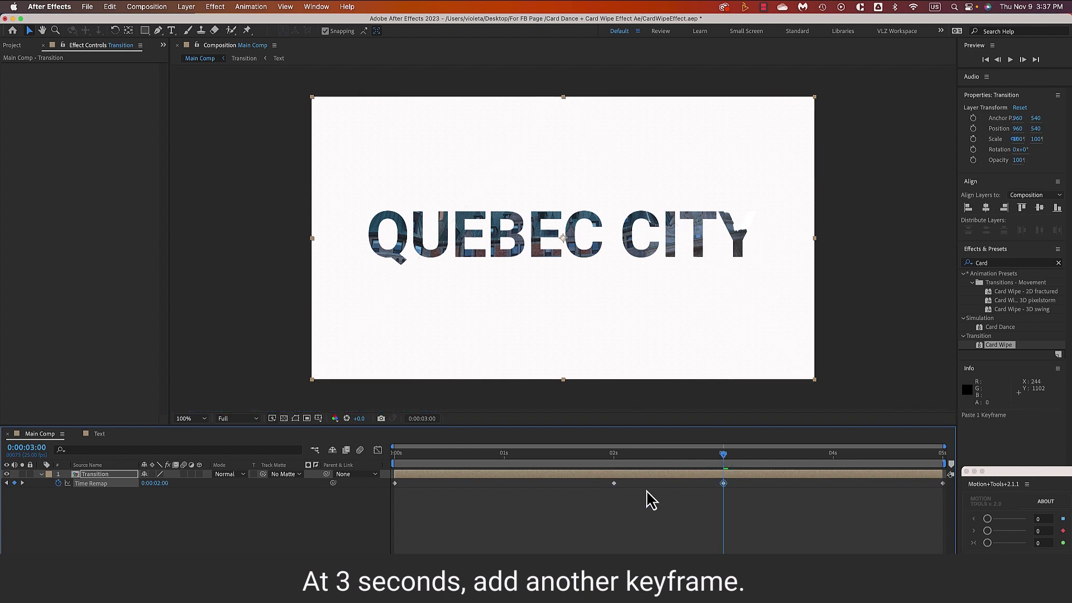
left_click(942, 460)
left_click(943, 483)
key("Delete")
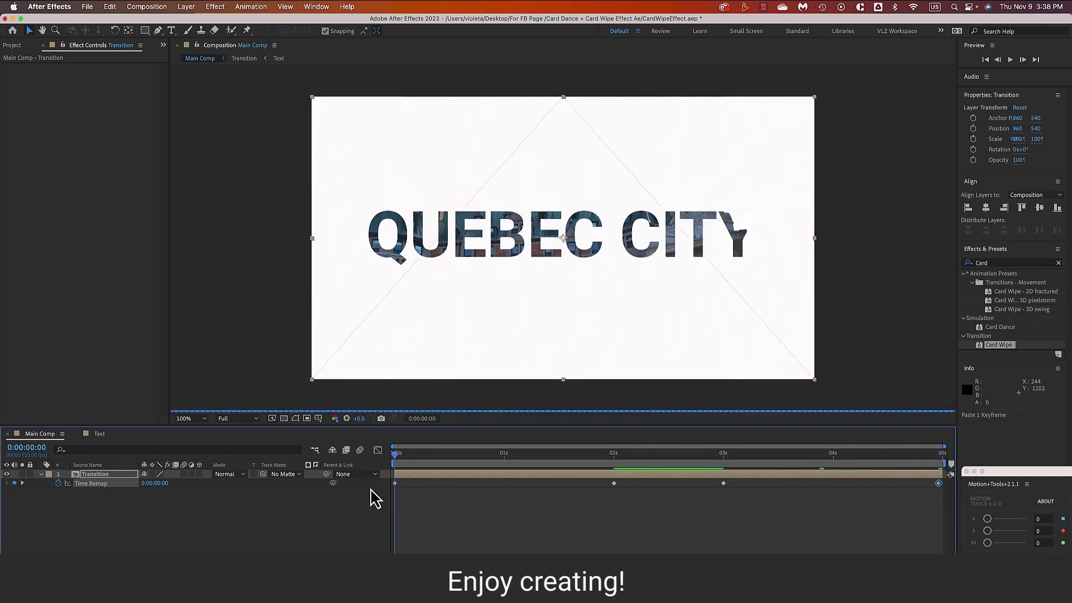
left_click(221, 547)
key("space")
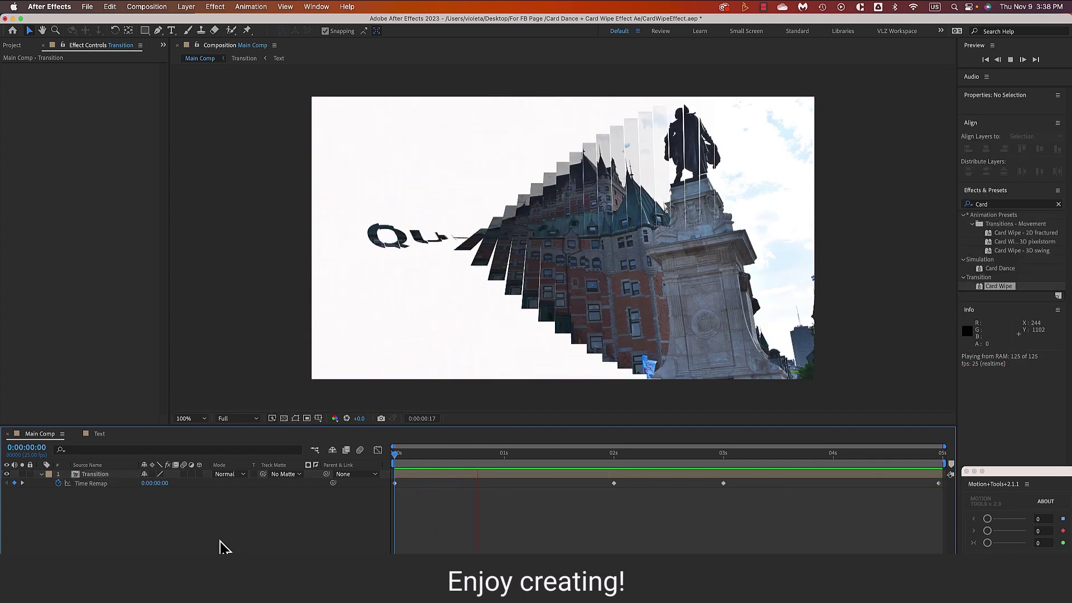